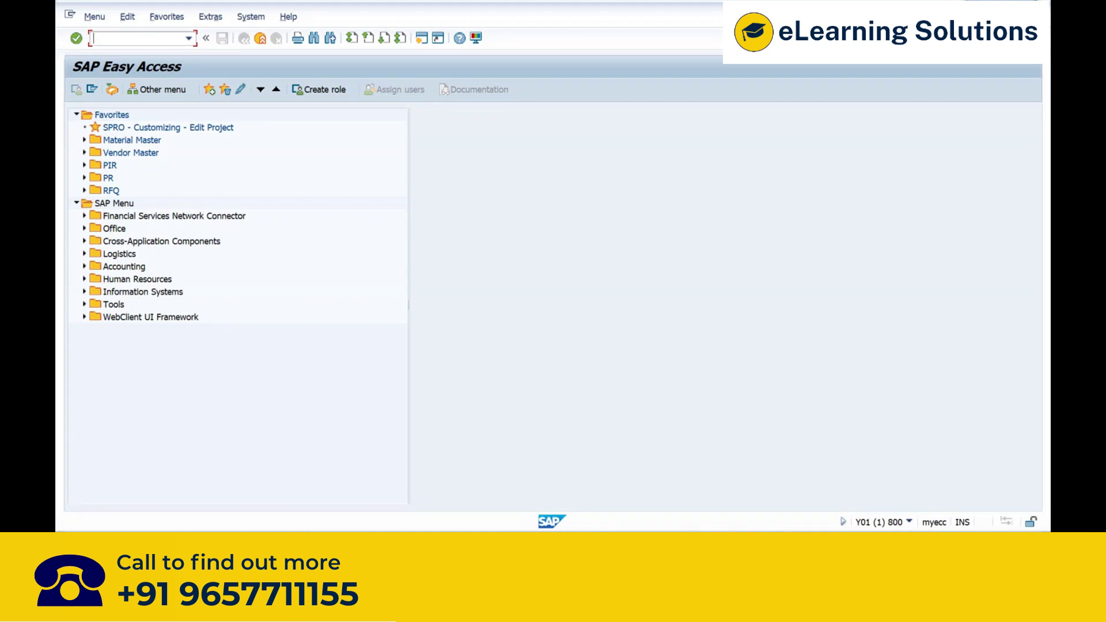
# Start transaction VA01 and display the source code of its main program SAPMV45A from the system status
pyautogui.write('va01')
pyautogui.press('Return')
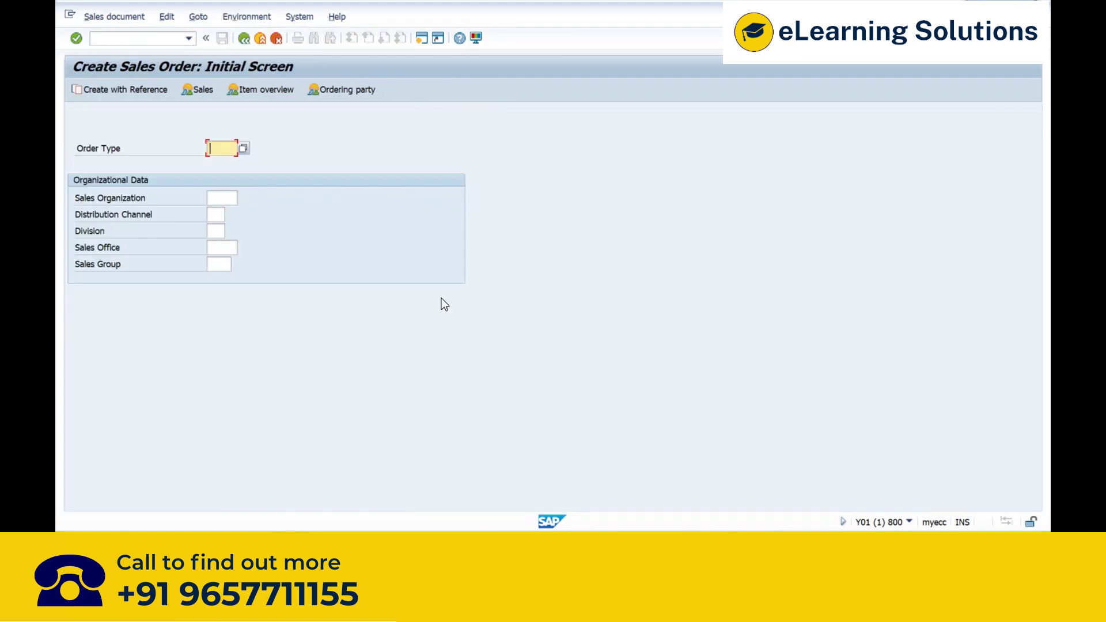
pyautogui.click(302, 23)
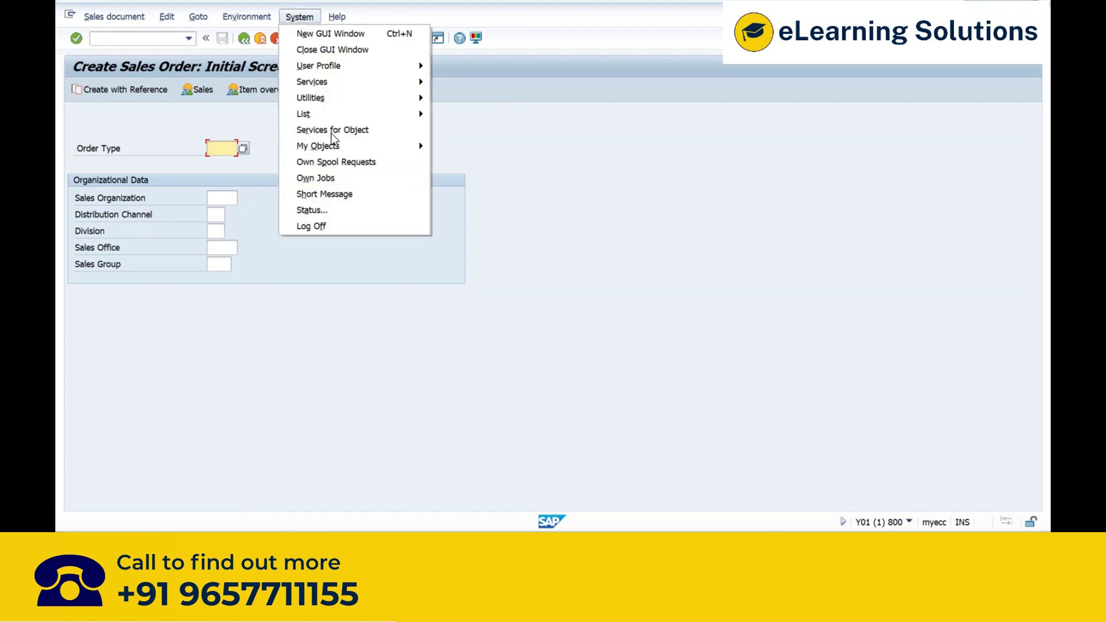
pyautogui.click(337, 209)
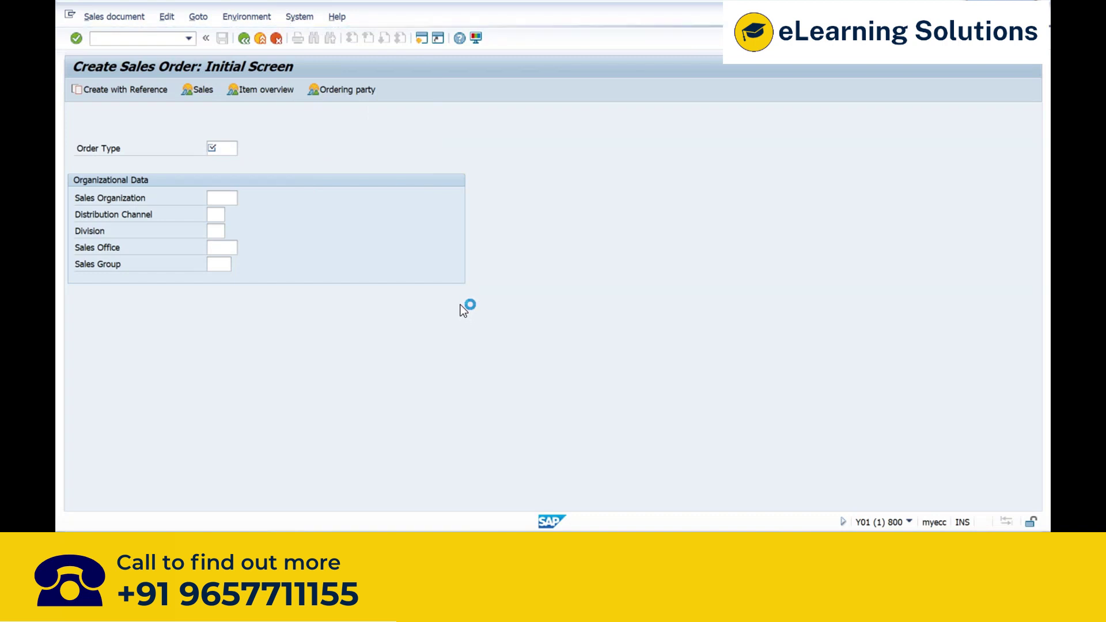
pyautogui.doubleClick(286, 286)
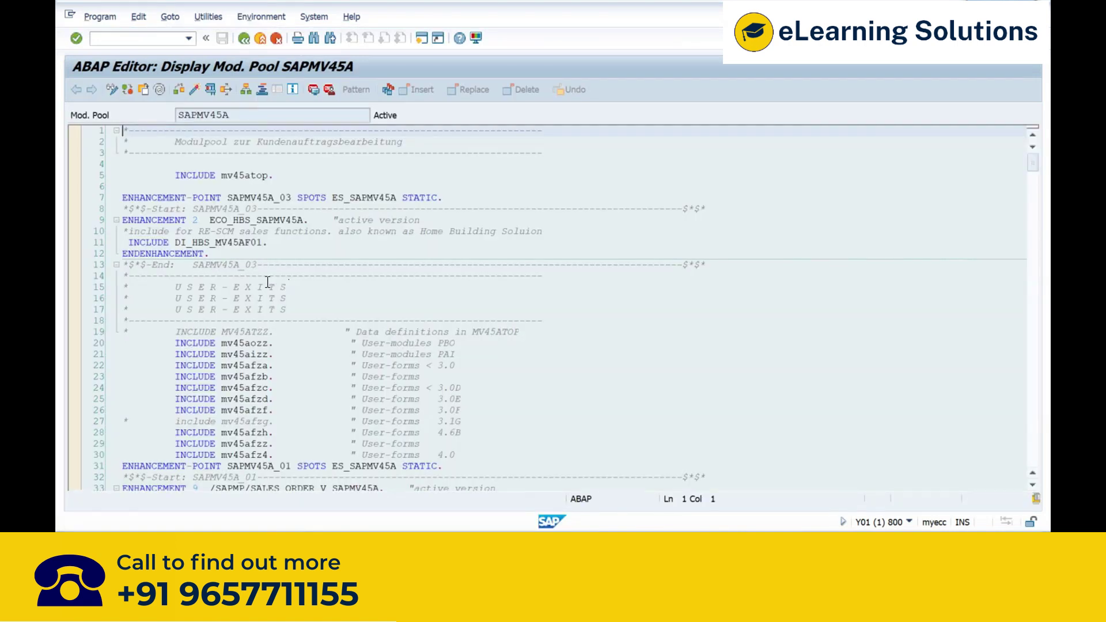
# Examine the USER-EXITS comment block on lines 15–17 and the user-exit includes on lines 20–30, enlarging the code text
pyautogui.moveTo(164, 275); pyautogui.dragTo(287, 308)
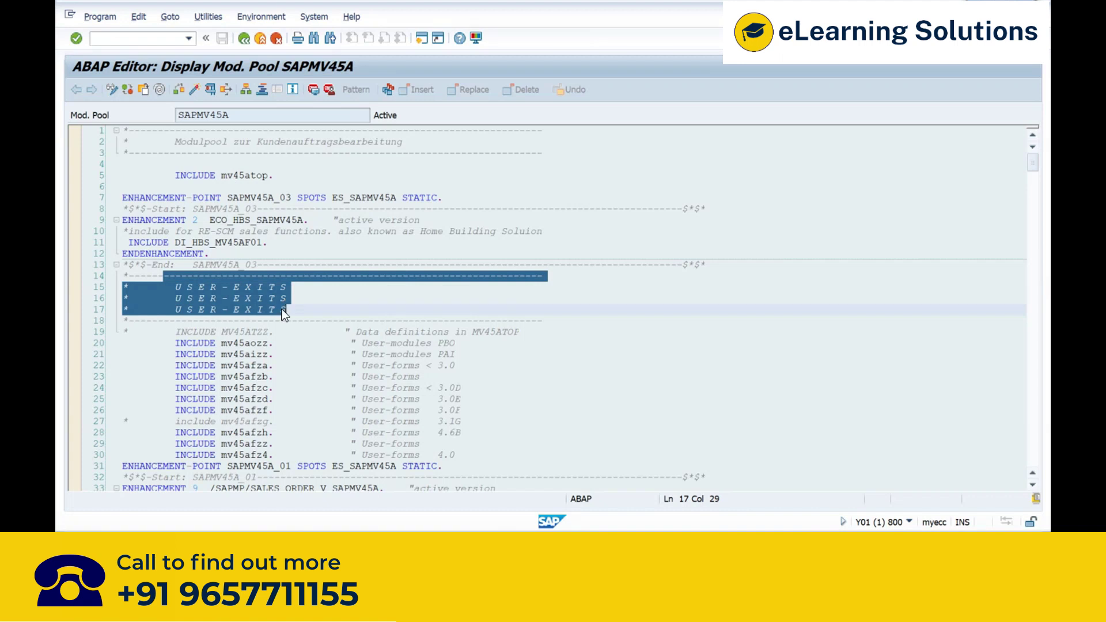
pyautogui.click(205, 301)
pyautogui.moveTo(158, 286); pyautogui.dragTo(303, 308)
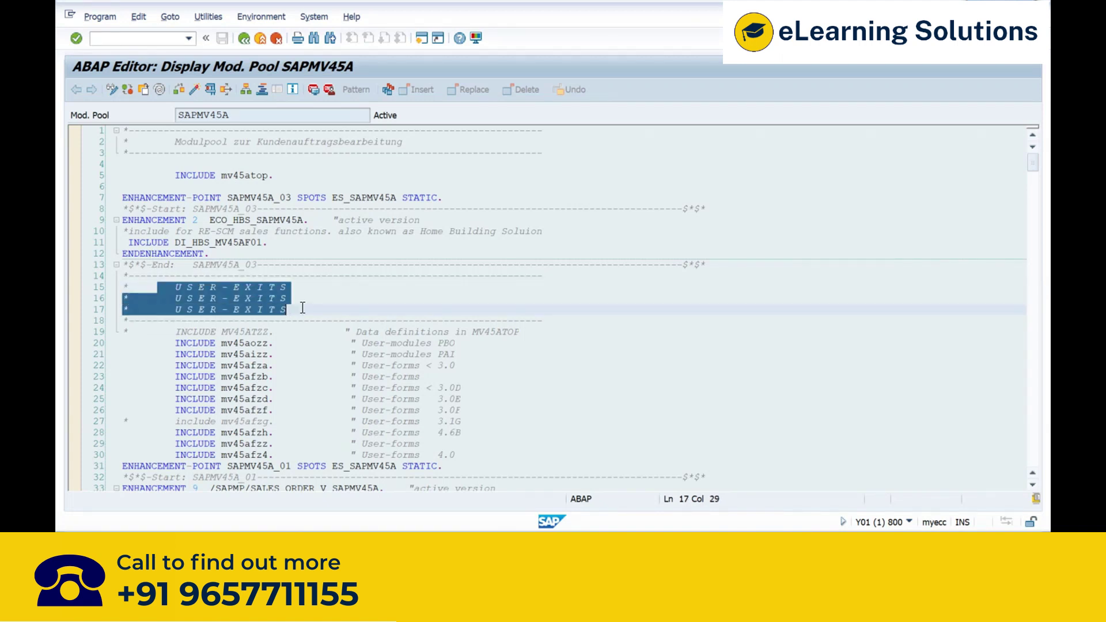
pyautogui.scroll(-1, 302, 307)
pyautogui.moveTo(175, 309); pyautogui.dragTo(485, 416)
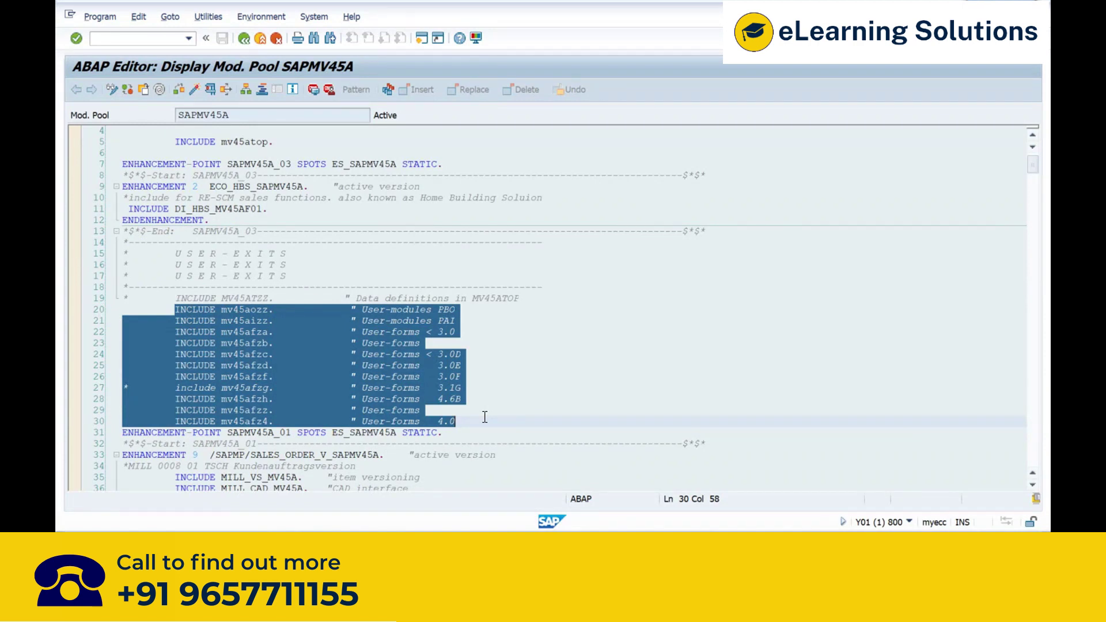
pyautogui.click(485, 399)
pyautogui.keyDown('ctrl'); pyautogui.scroll(2, 485, 399); pyautogui.keyUp('ctrl')
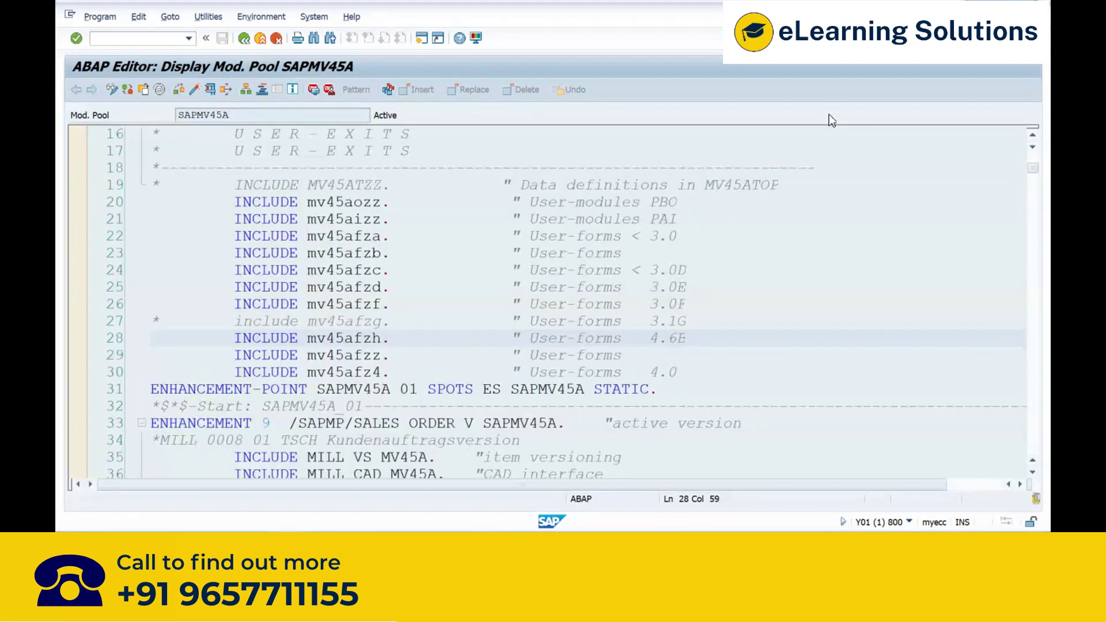
# Examine the user-module includes mv45aozz for PBO and mv45aizz for PAI on lines 20 and 21
pyautogui.moveTo(237, 203); pyautogui.dragTo(686, 213)
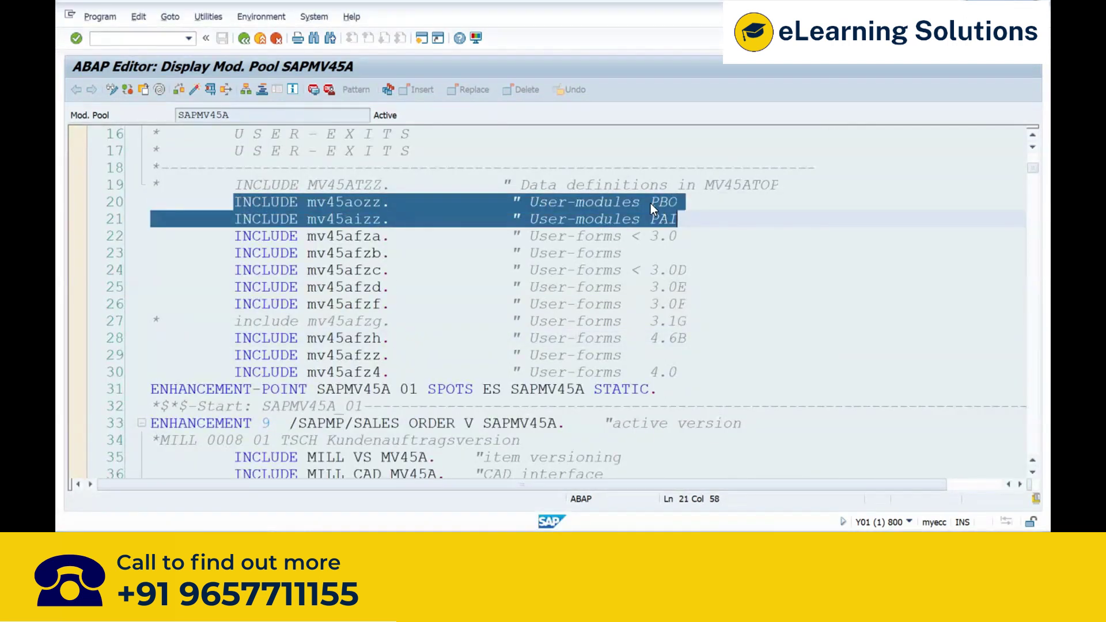
pyautogui.click(691, 218)
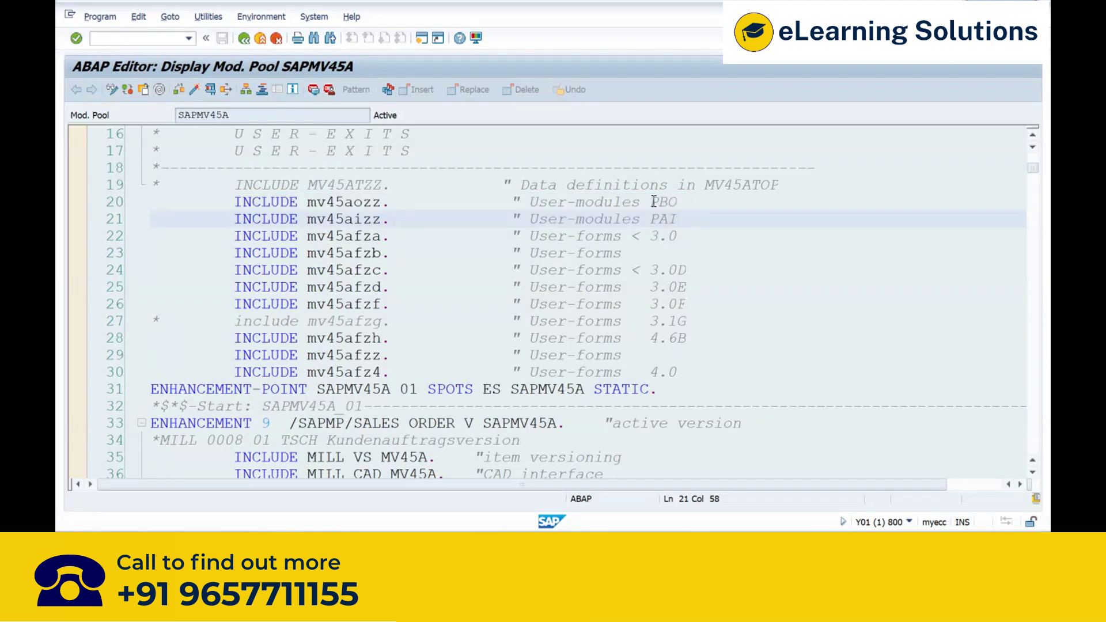
pyautogui.doubleClick(657, 202)
pyautogui.doubleClick(663, 219)
pyautogui.moveTo(649, 201); pyautogui.dragTo(722, 205)
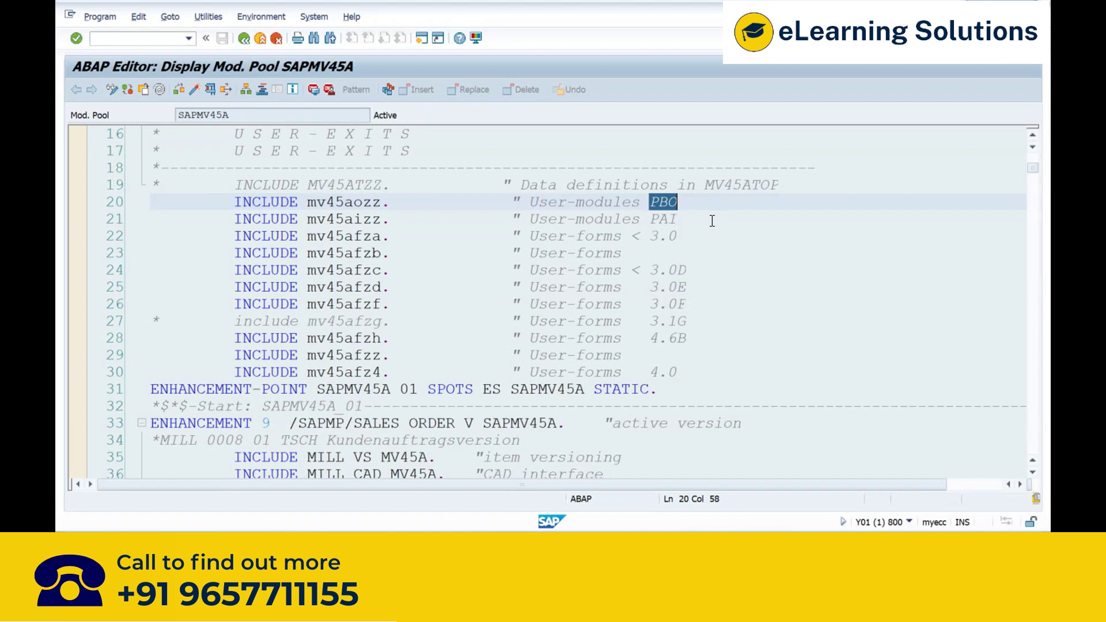
pyautogui.press('Right')
pyautogui.moveTo(650, 220); pyautogui.dragTo(690, 221)
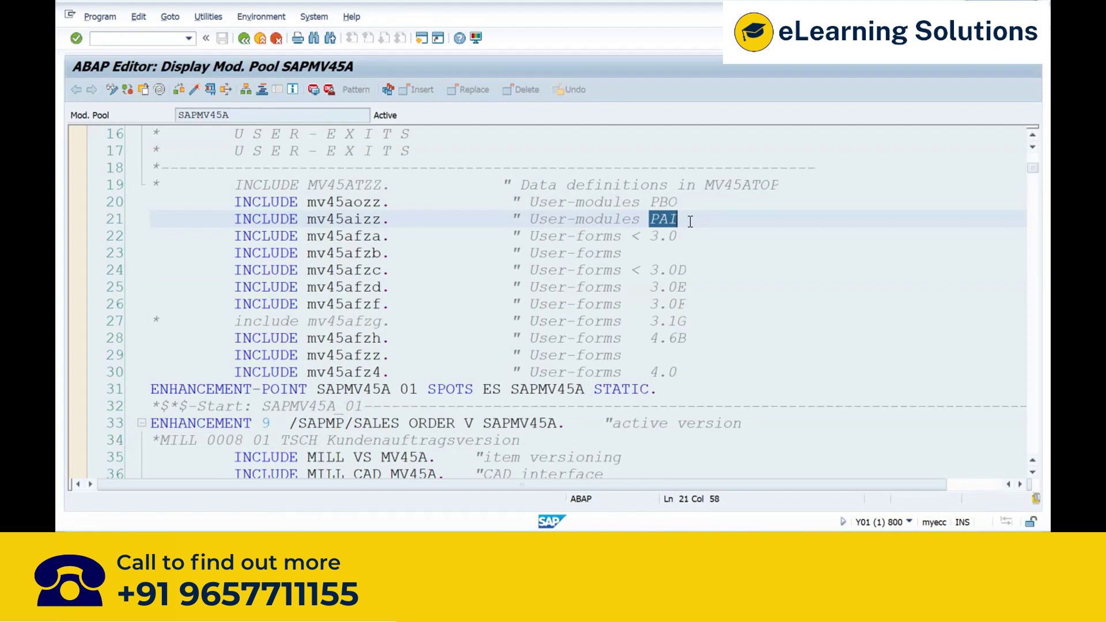
pyautogui.moveTo(234, 205); pyautogui.dragTo(254, 214)
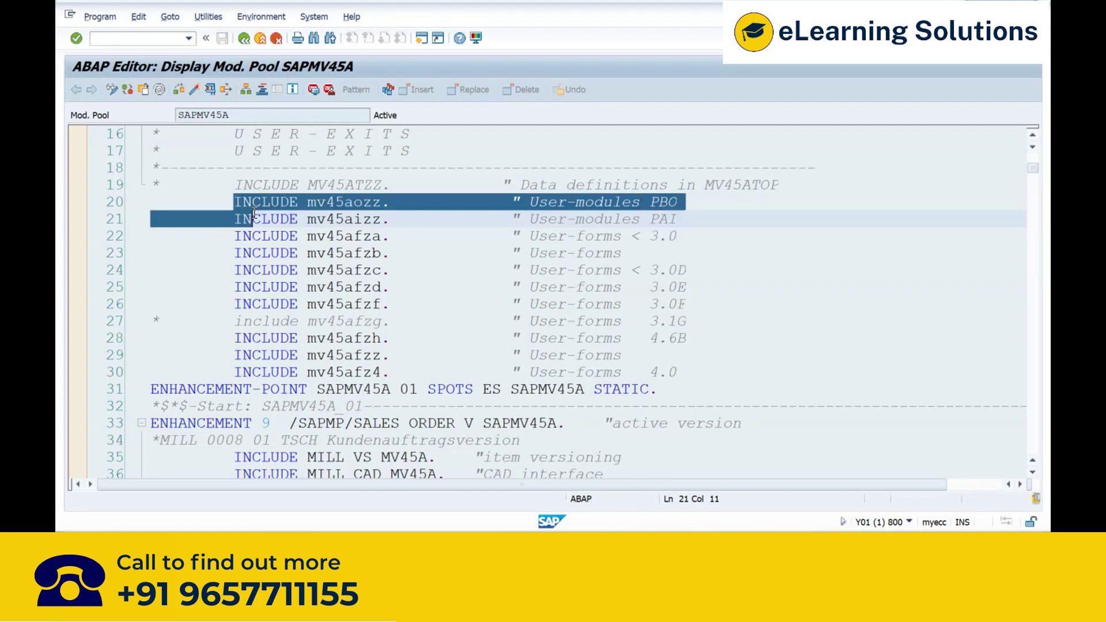
pyautogui.doubleClick(297, 219)
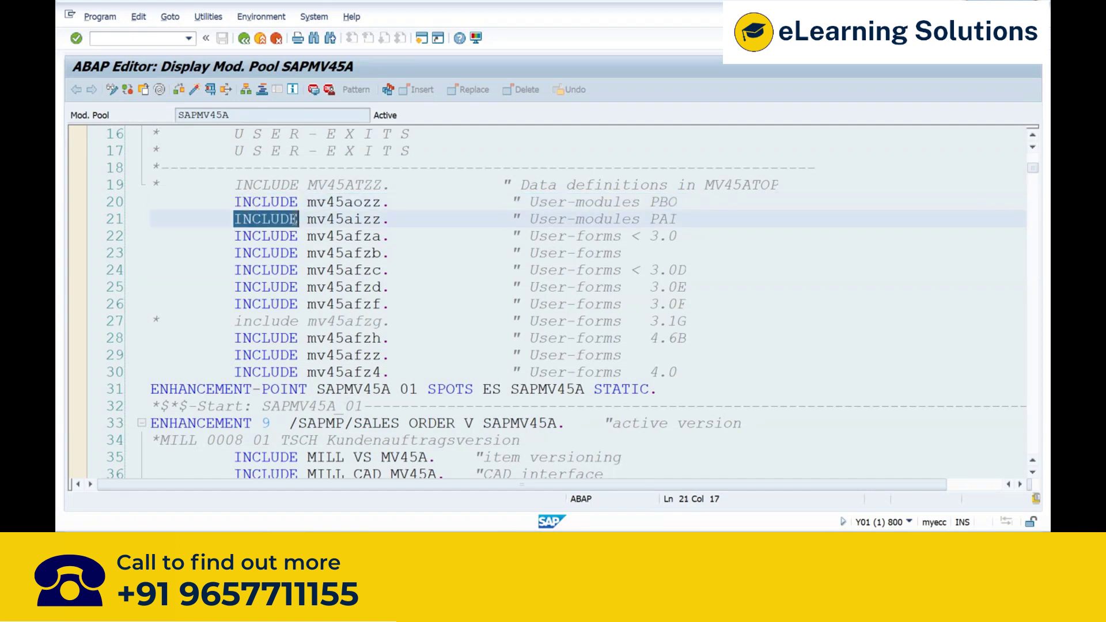
pyautogui.click(296, 219)
pyautogui.moveTo(709, 218); pyautogui.dragTo(236, 196)
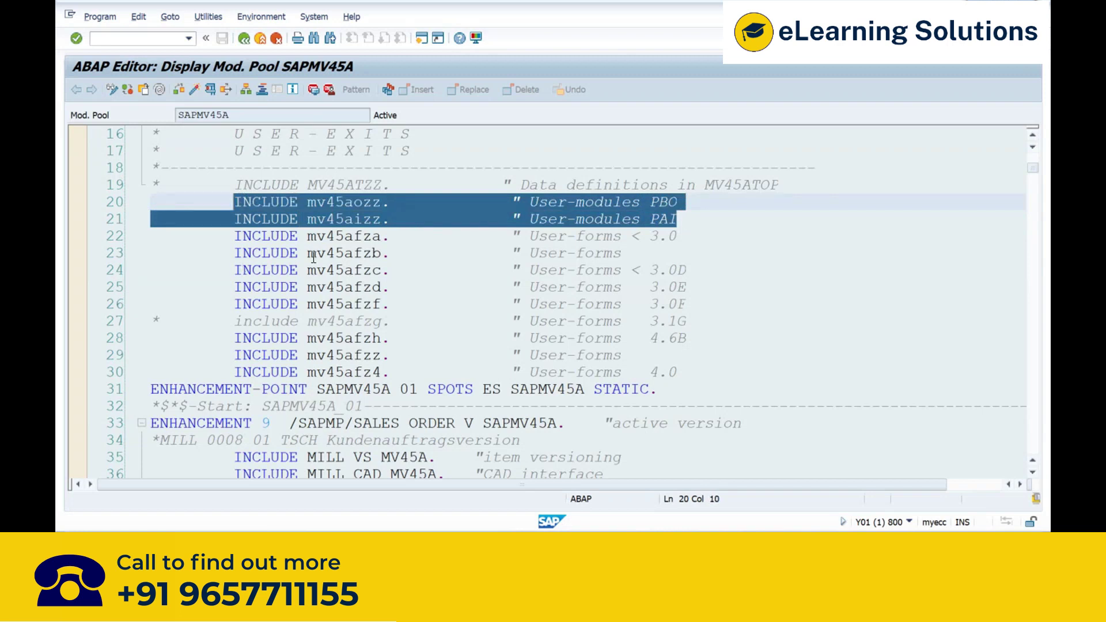
# Examine the user-form includes from mv45afza to mv45afz4 and the release noted in each comment
pyautogui.moveTo(308, 253); pyautogui.dragTo(380, 254)
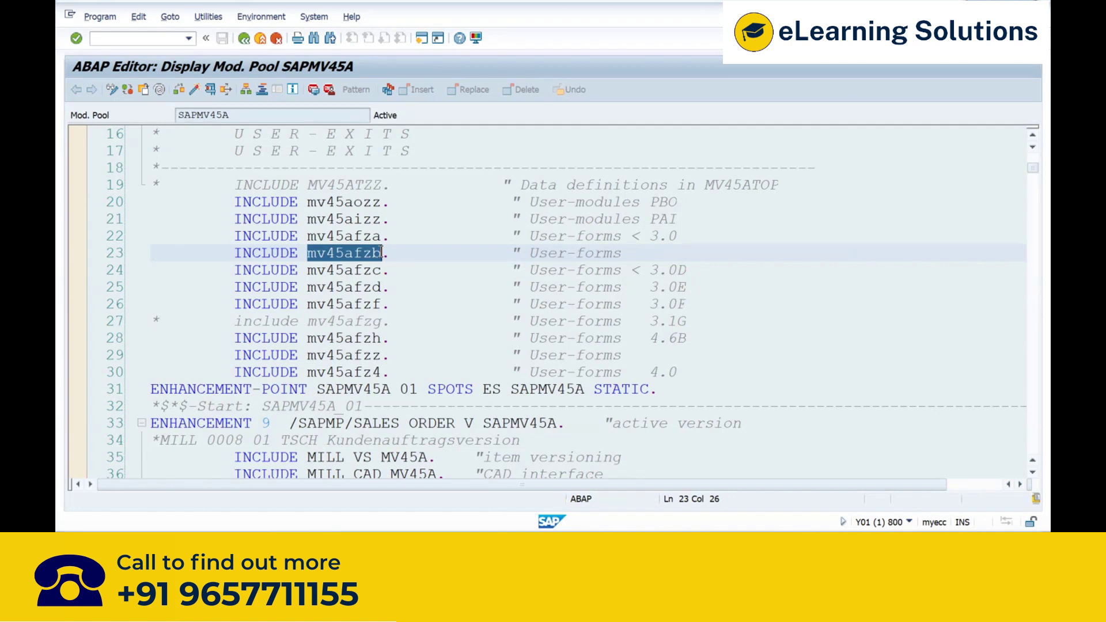
pyautogui.moveTo(367, 198); pyautogui.dragTo(399, 251)
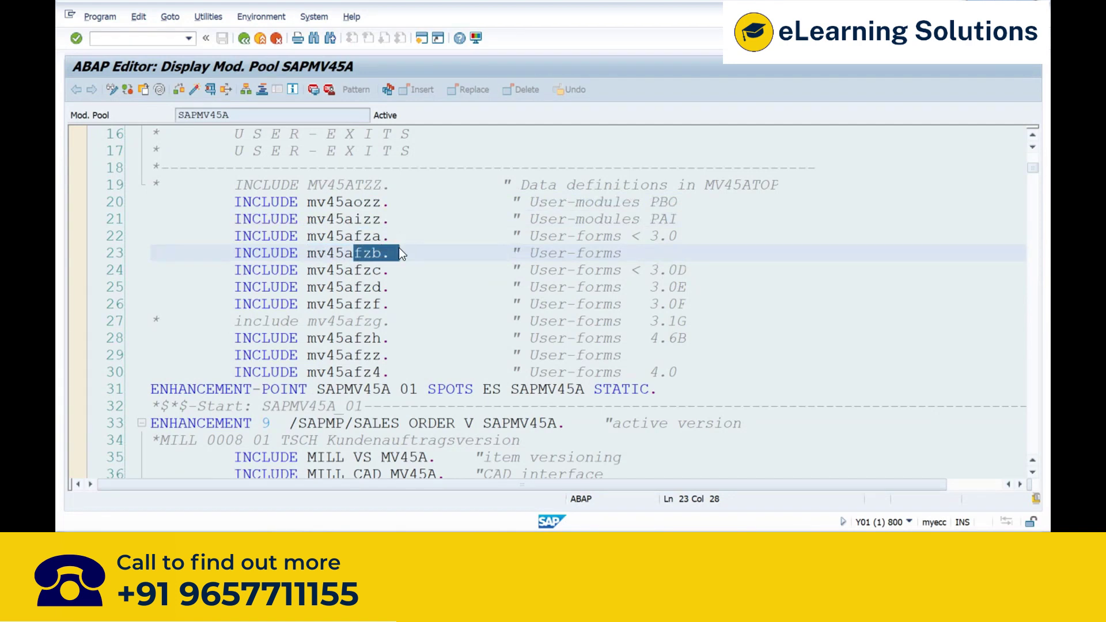
pyautogui.moveTo(677, 235); pyautogui.dragTo(223, 243)
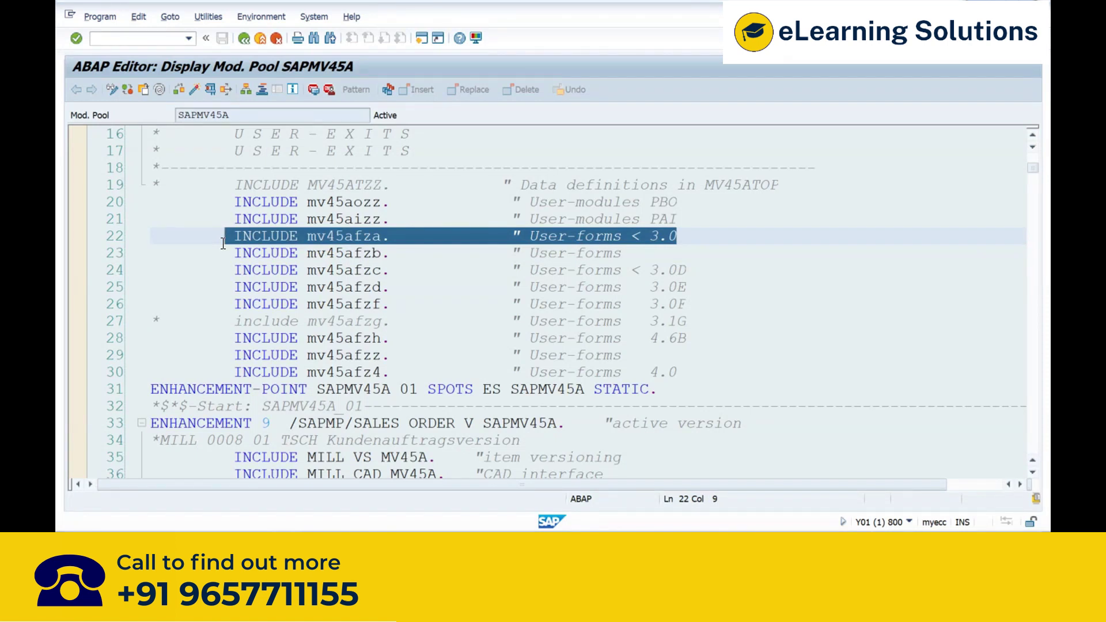
pyautogui.moveTo(691, 340); pyautogui.dragTo(144, 276)
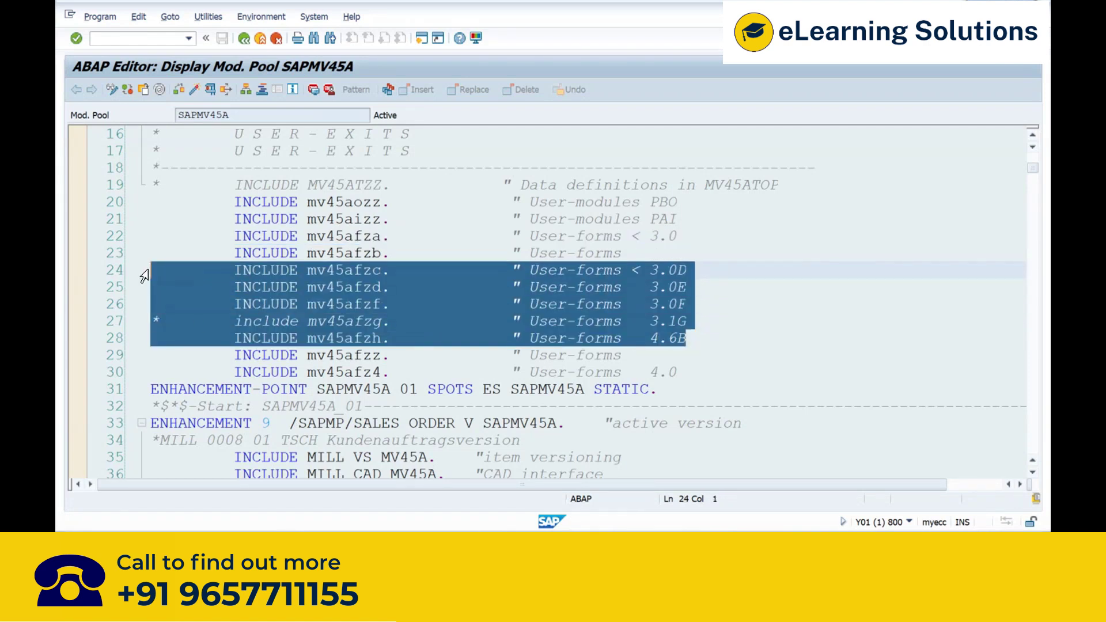
pyautogui.moveTo(704, 375); pyautogui.dragTo(207, 370)
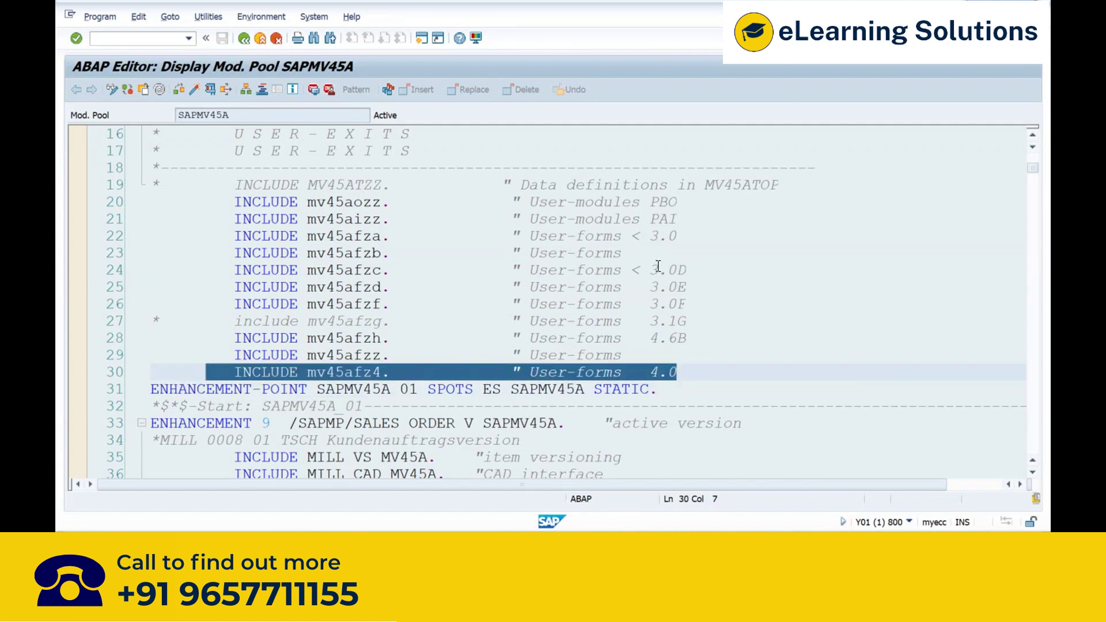
pyautogui.click(658, 338)
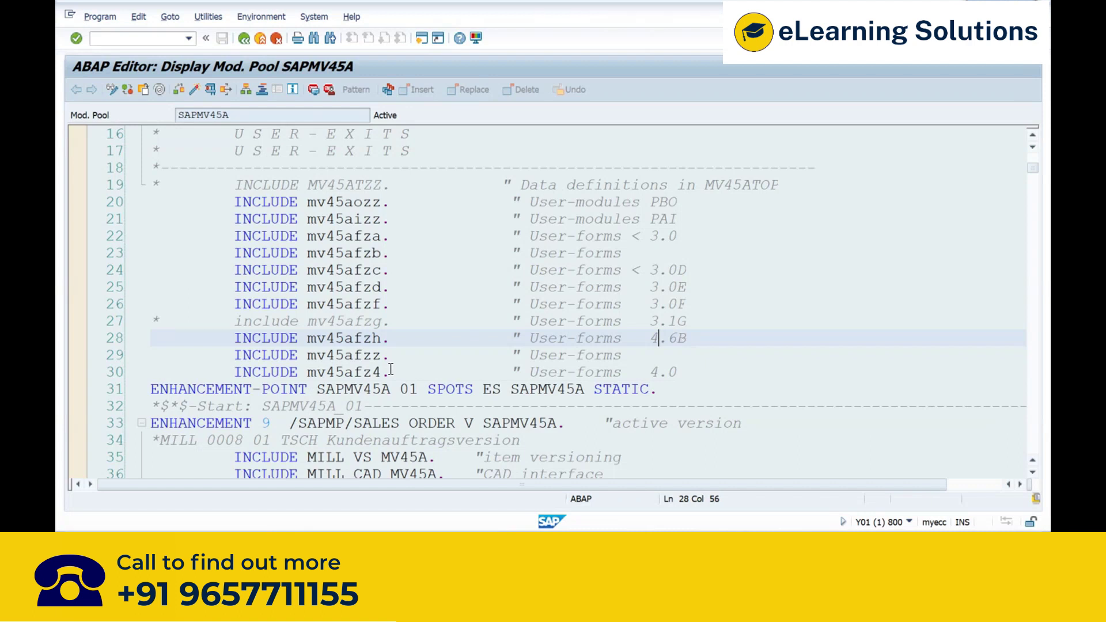
# Highlight the include name mv45afzz on line 29 and try to open it
pyautogui.click(307, 356)
pyautogui.moveTo(307, 357); pyautogui.dragTo(384, 356)
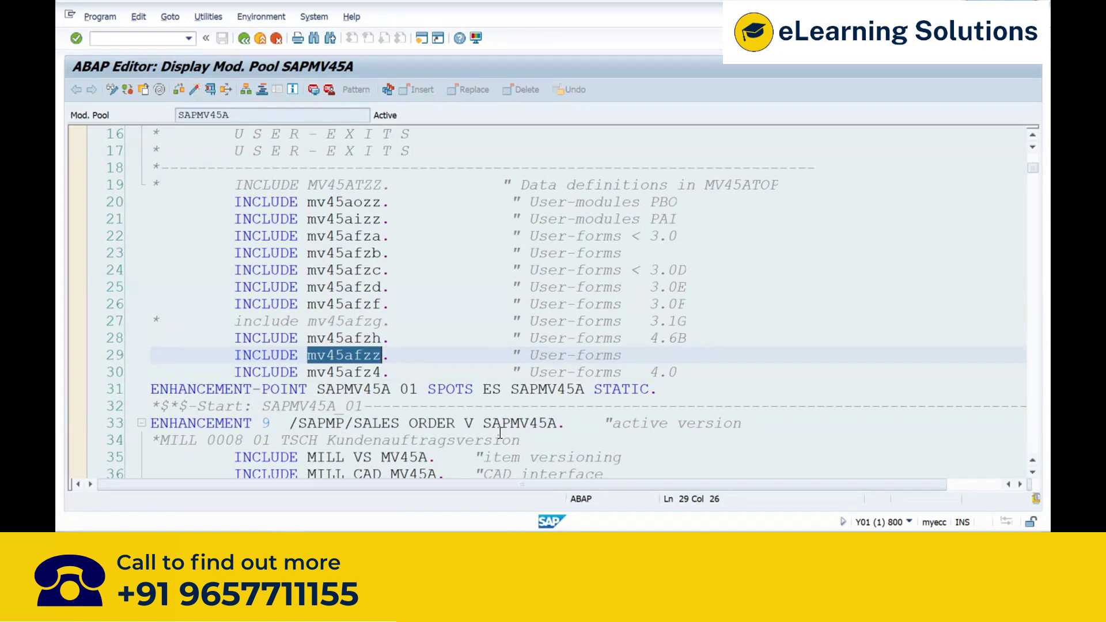
pyautogui.moveTo(307, 355); pyautogui.dragTo(387, 348)
pyautogui.doubleClick(387, 349)
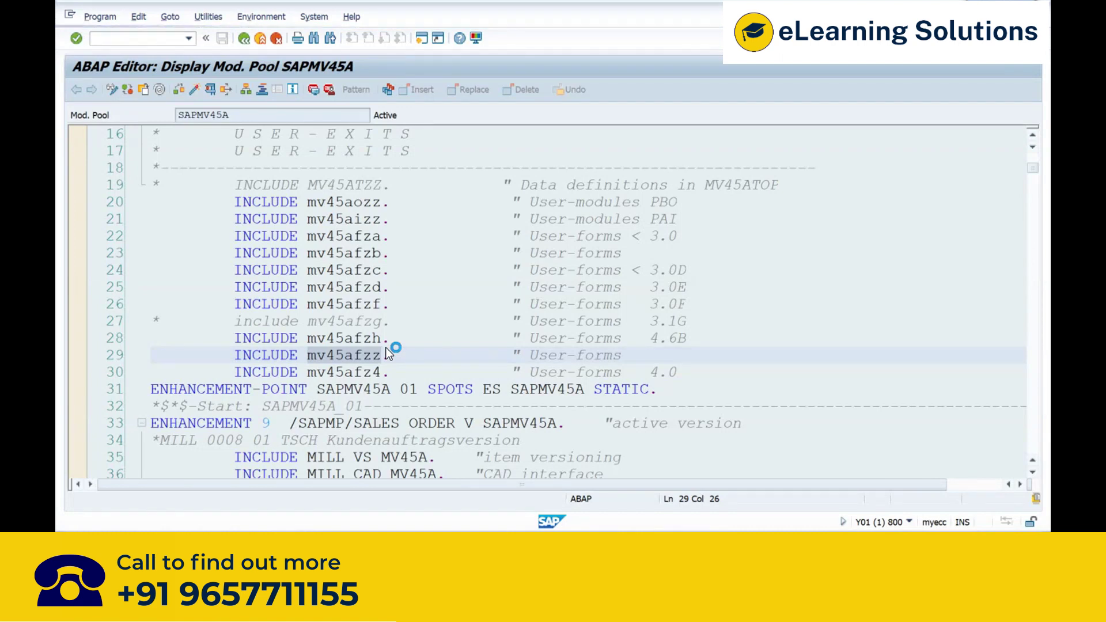
# Review the USER-EXITS comment block on lines 15–17 and the mv45afzz include in the list below it
pyautogui.scroll(1, 343, 321)
pyautogui.scroll(2, 343, 321)
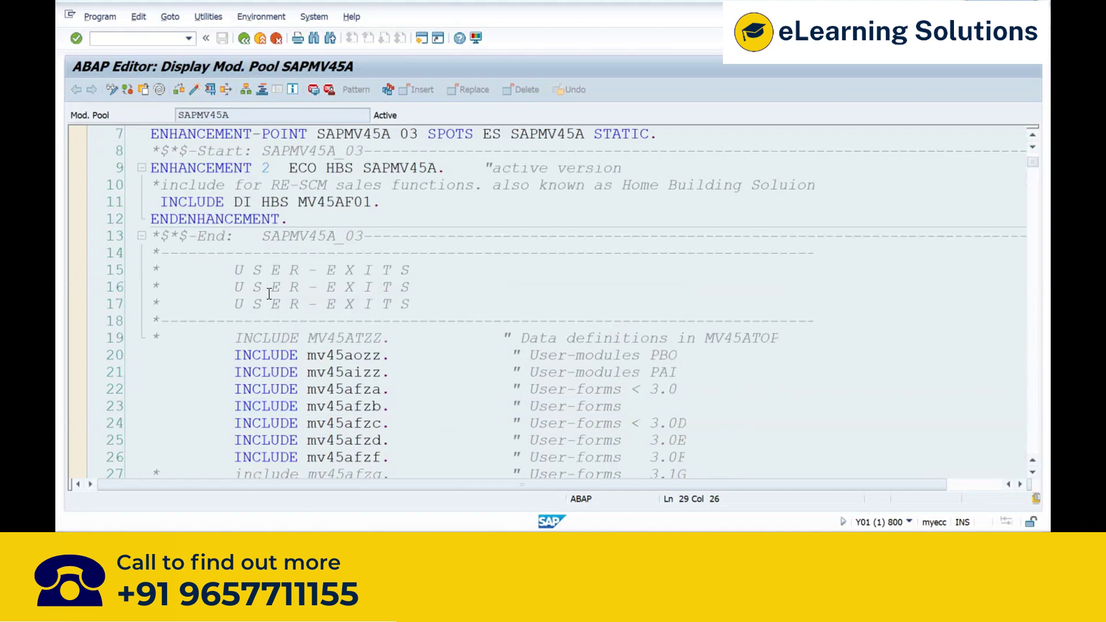
pyautogui.moveTo(232, 269); pyautogui.dragTo(439, 306)
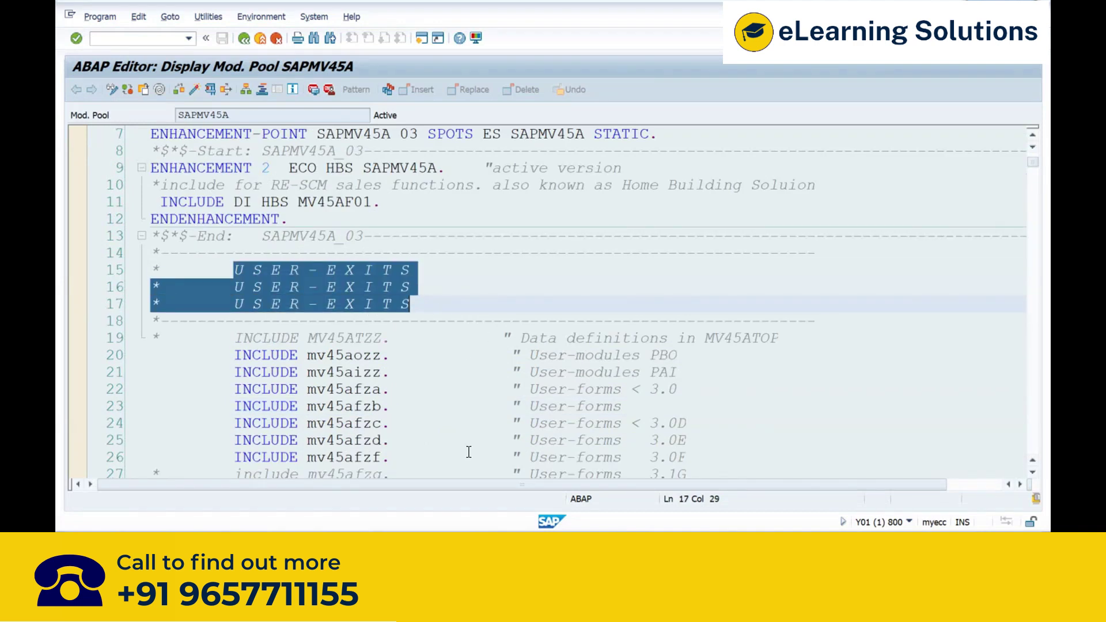
pyautogui.scroll(-3, 544, 408)
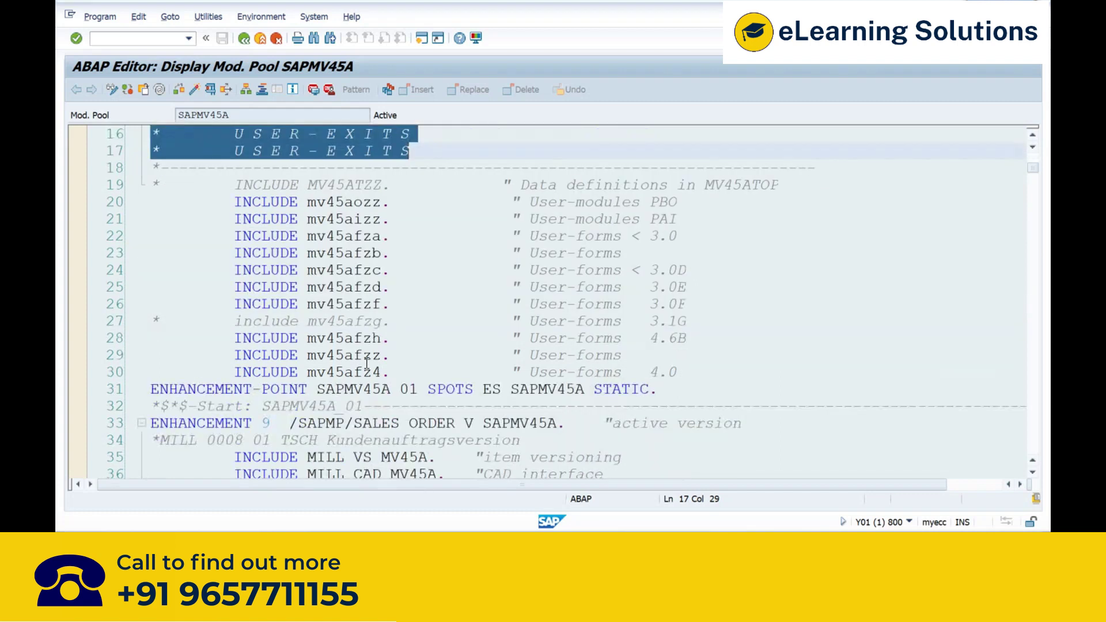
pyautogui.moveTo(306, 355); pyautogui.dragTo(426, 355)
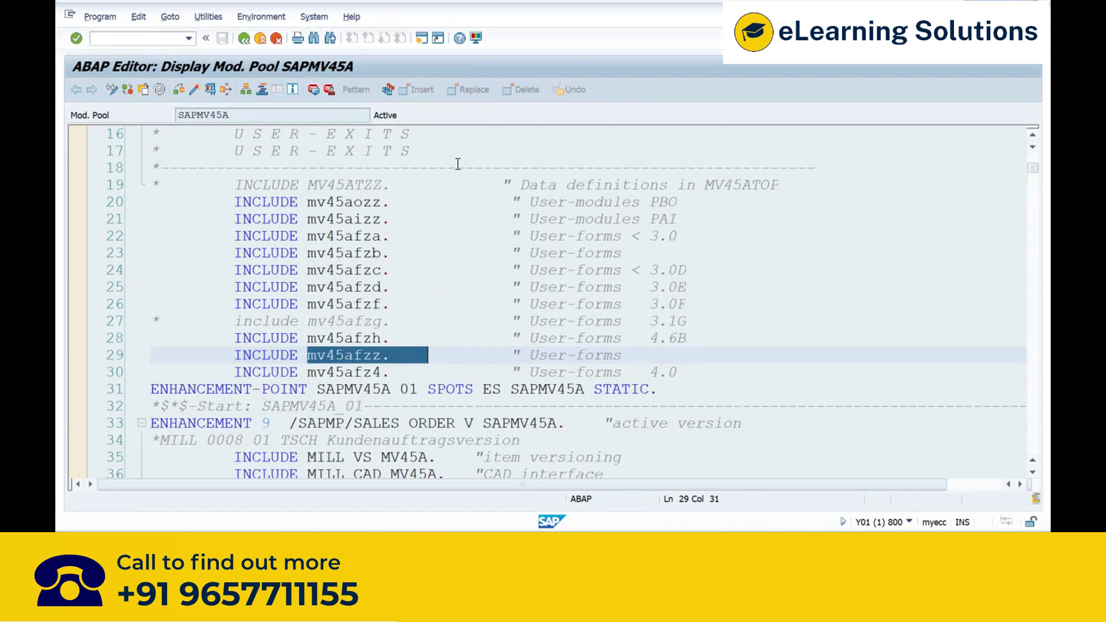
# Leave the code editor for the SPRO transaction with /nspro and display the SAP Reference IMG
pyautogui.click(138, 38)
pyautogui.write('/n')
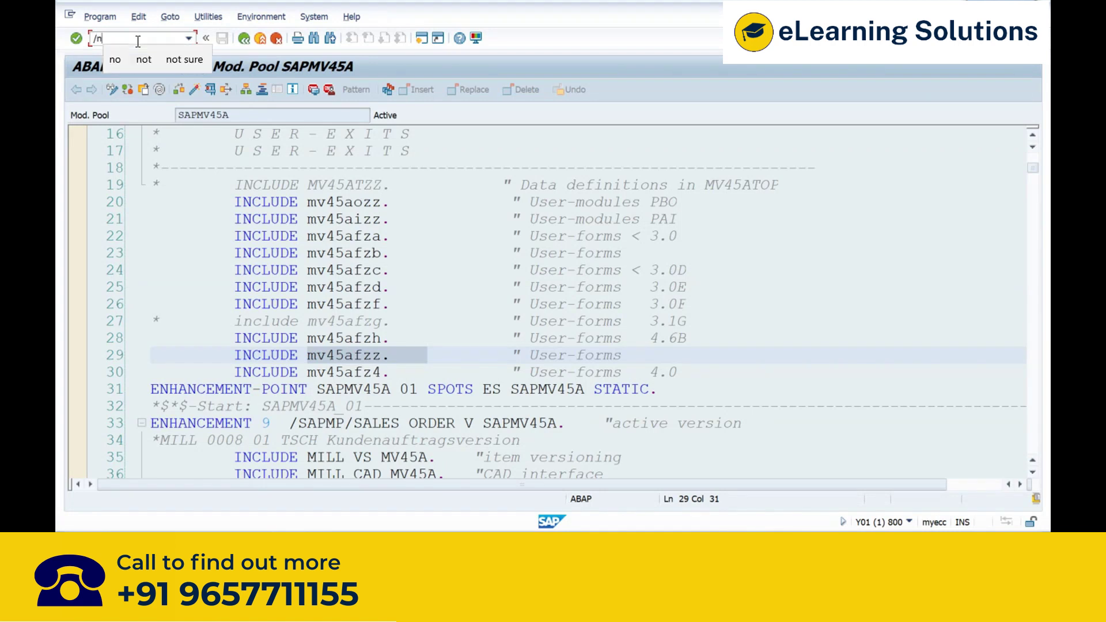
pyautogui.write('spro')
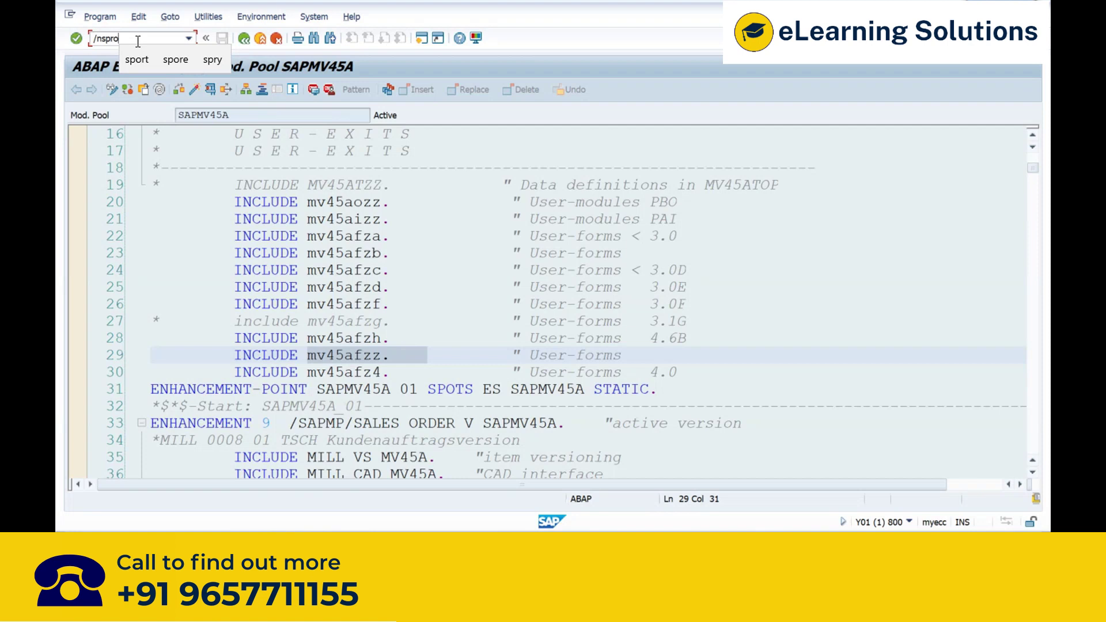
pyautogui.press('Return')
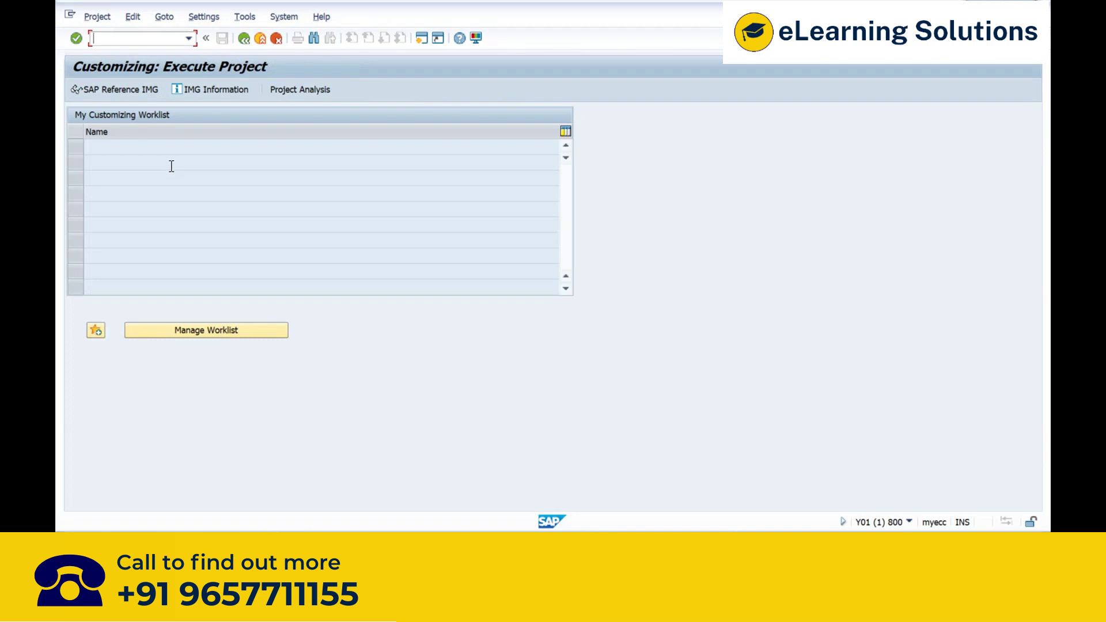
pyautogui.click(110, 92)
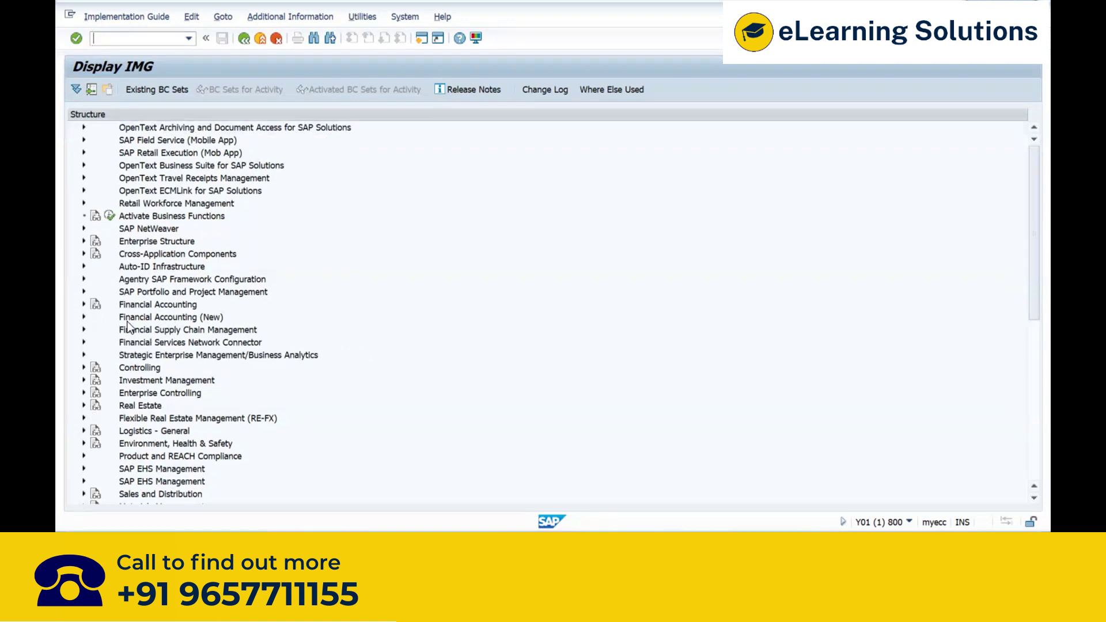
# Expand Sales and Distribution and its System Modifications node in the IMG structure to reach User Exits
pyautogui.scroll(-2, 127, 414)
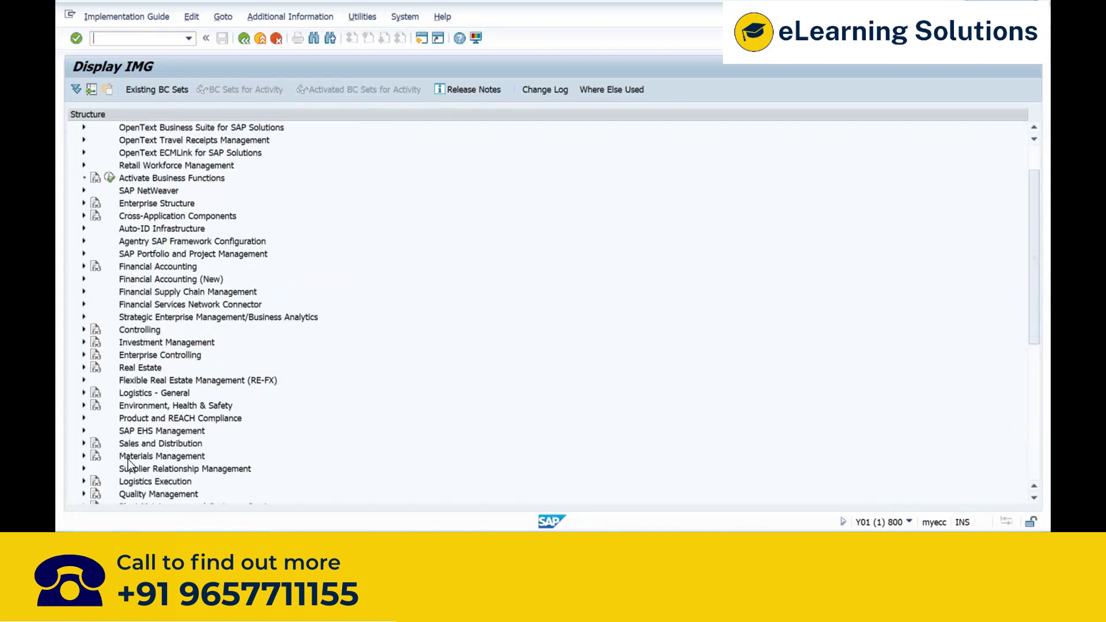
pyautogui.click(84, 444)
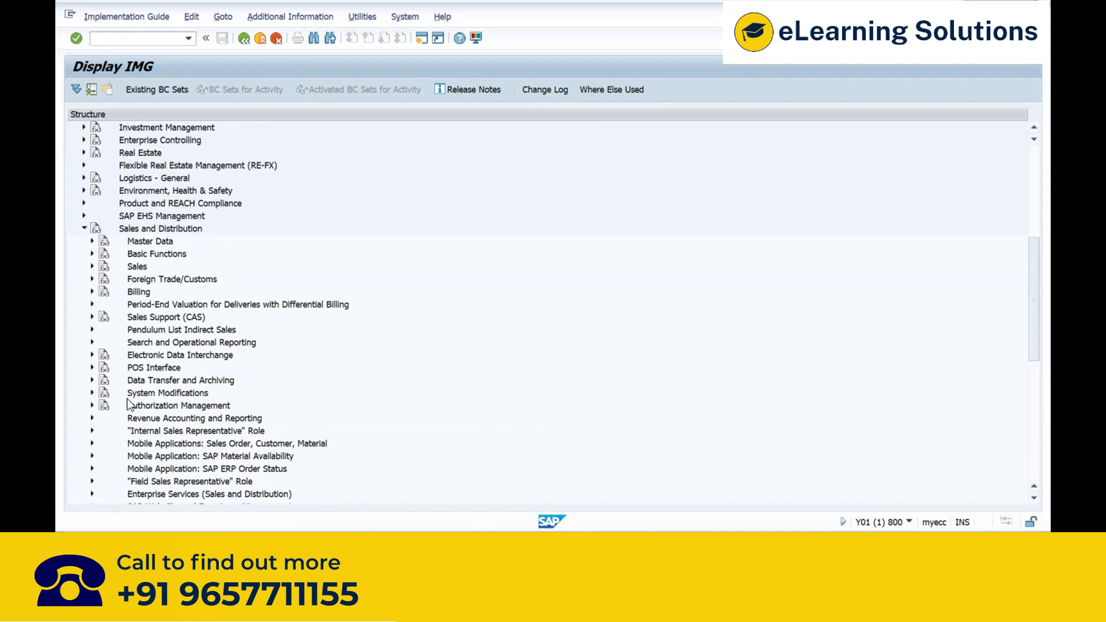
pyautogui.click(91, 394)
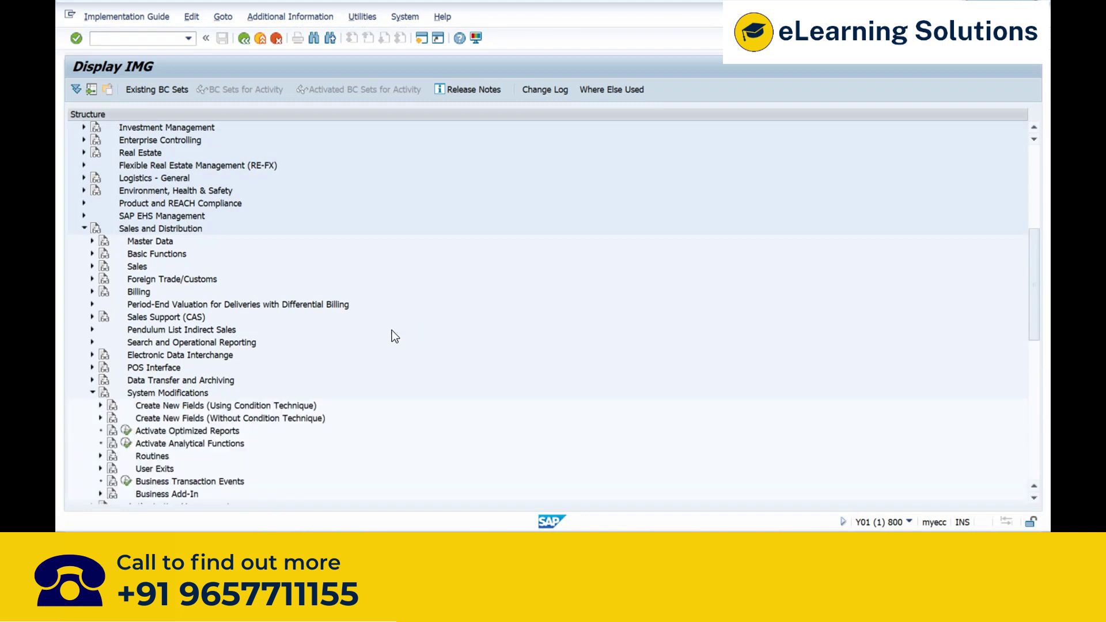
pyautogui.scroll(-2, 387, 339)
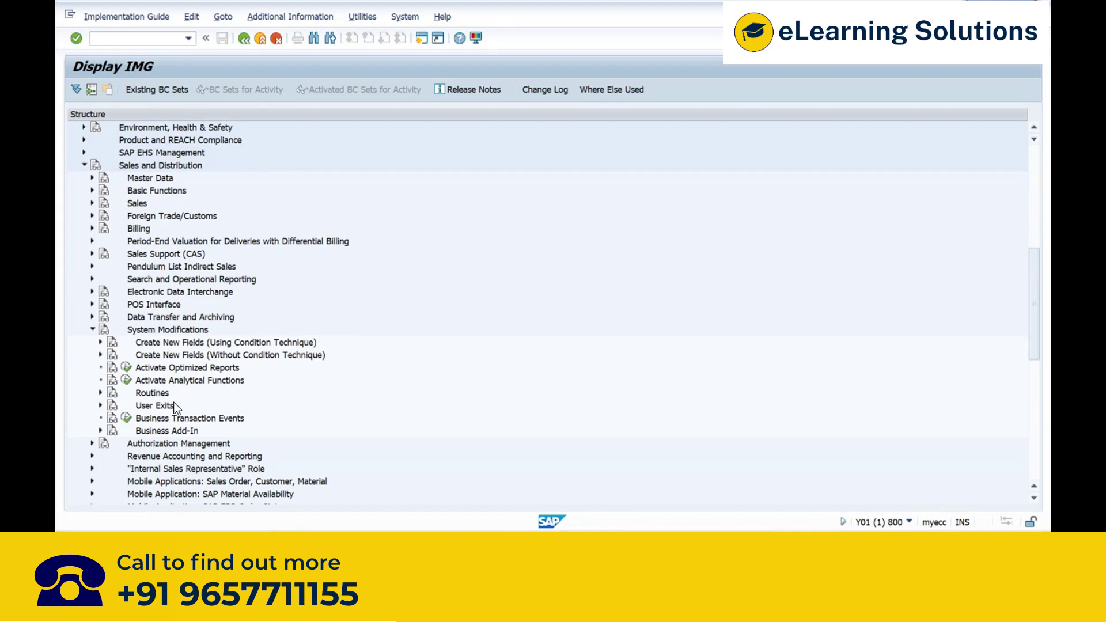
# Expand the User Exits node under System Modifications and its User Exits in Sales subnode
pyautogui.click(101, 406)
pyautogui.scroll(-2, 238, 402)
pyautogui.scroll(-1, 335, 405)
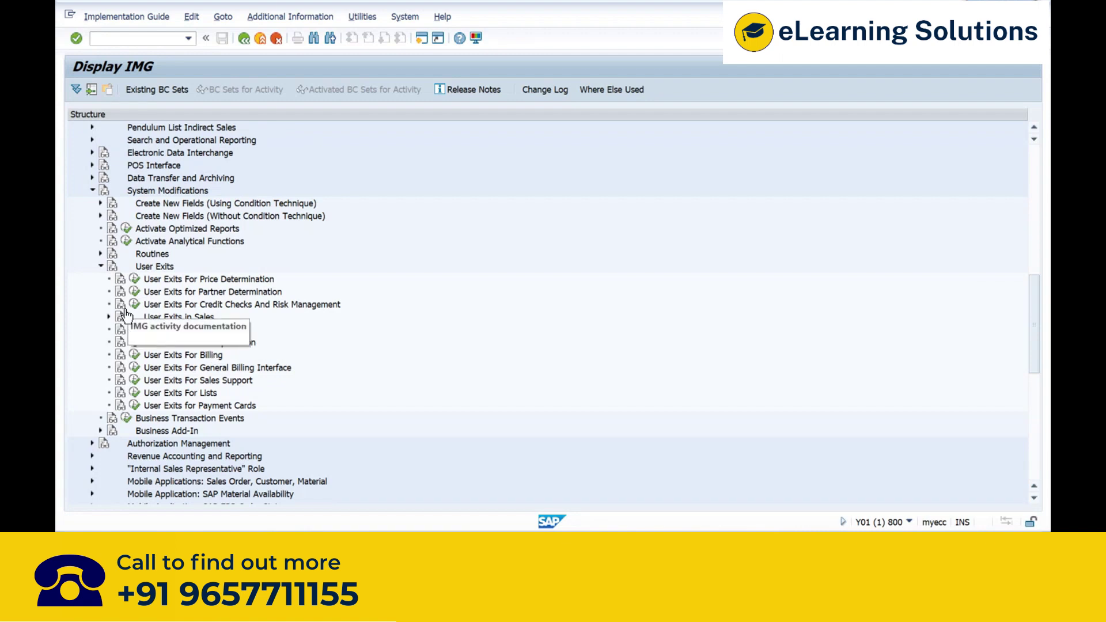
pyautogui.click(109, 317)
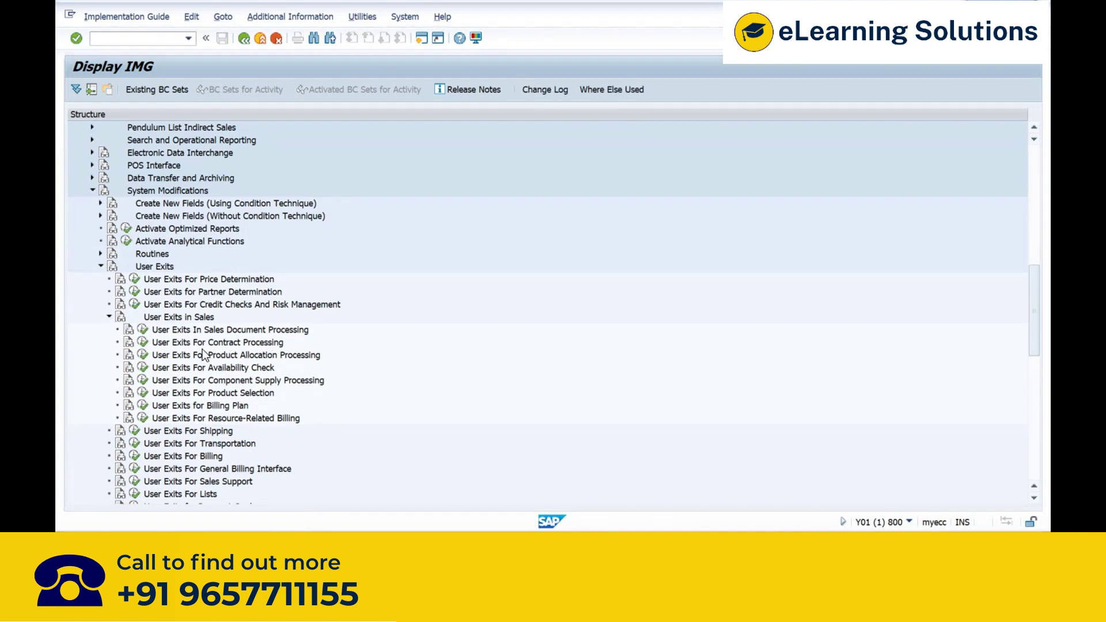
# Read the IMG documentation of User Exits In Sales Document Processing, covering the MV45A includes and the MV45AFZZ user exits, and close it
pyautogui.click(129, 332)
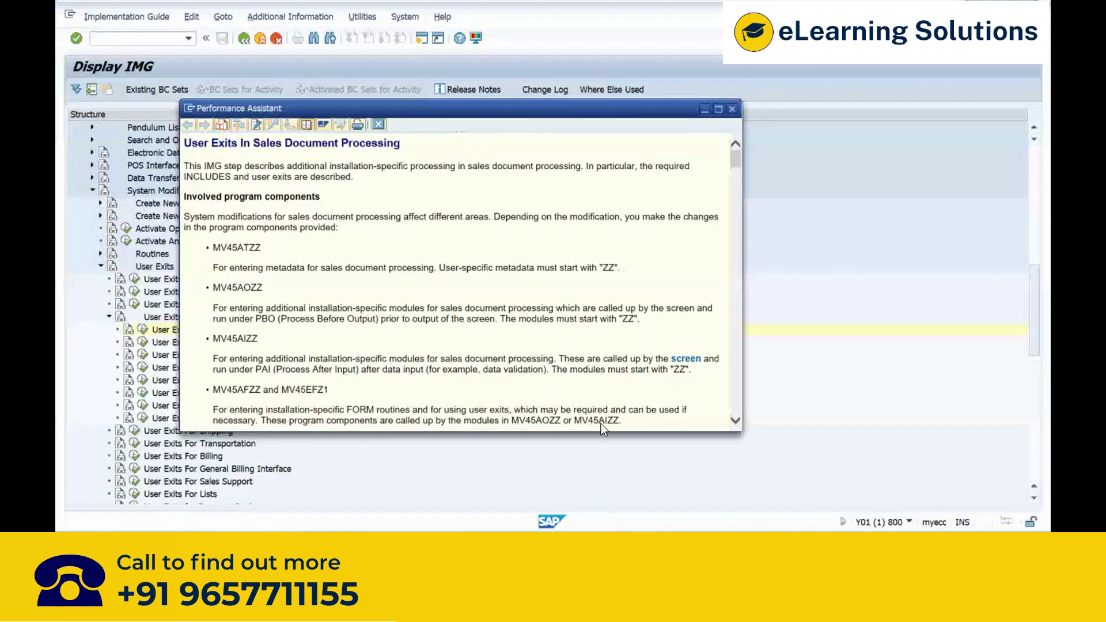
pyautogui.doubleClick(623, 355)
pyautogui.scroll(-1, 622, 354)
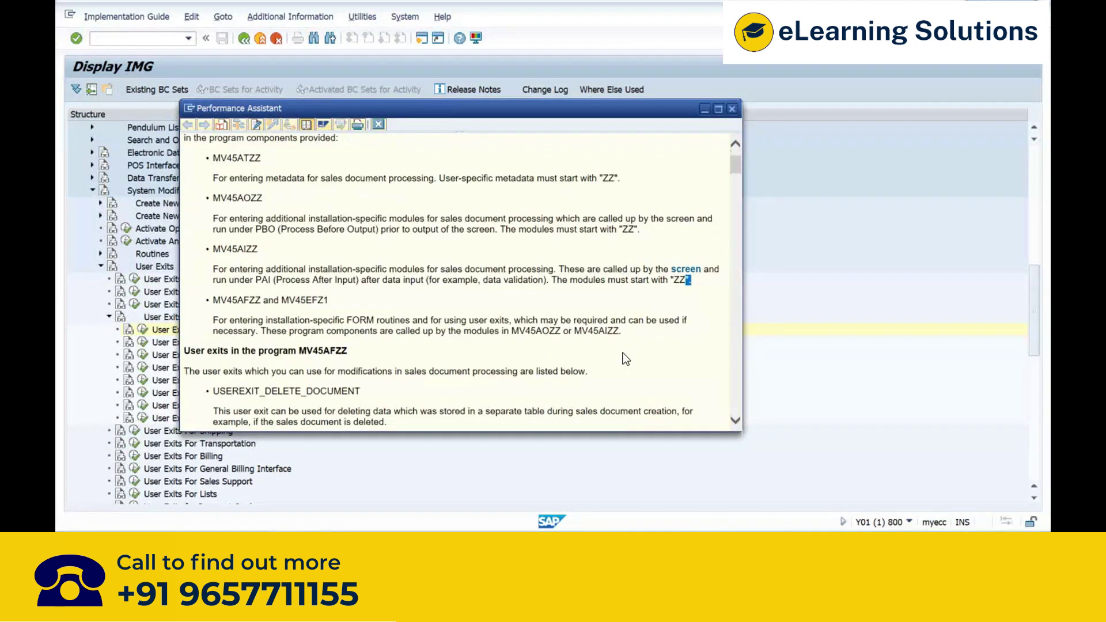
pyautogui.scroll(-8, 421, 369)
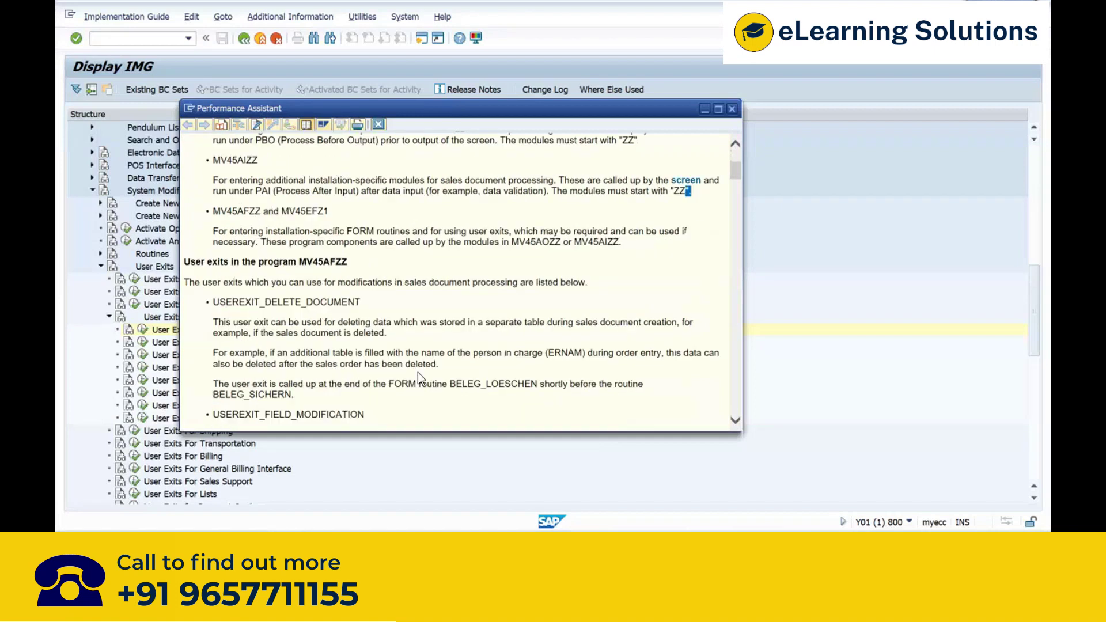
pyautogui.scroll(1, 419, 373)
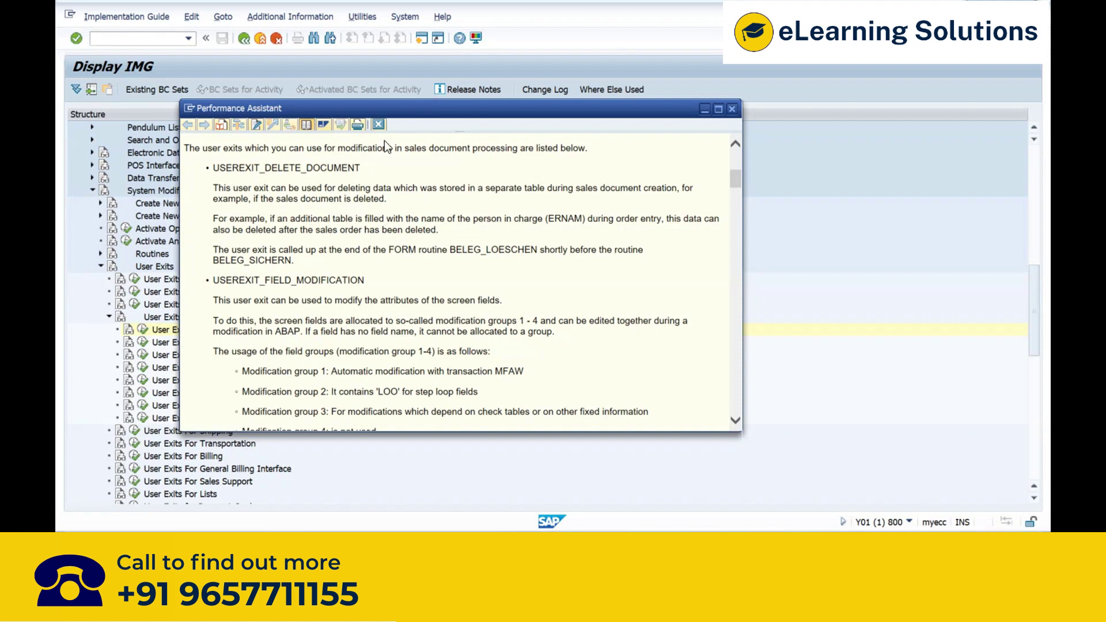
pyautogui.click(730, 110)
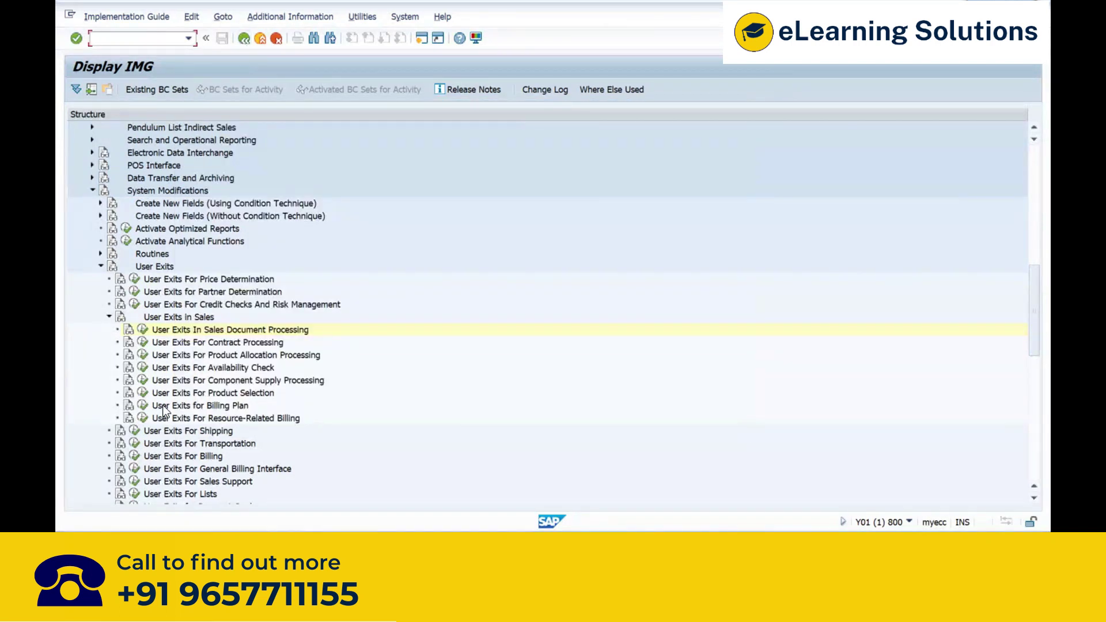
# Read the IMG documentation of User Exits For Billing, checking the module pool and program for USEREXIT_NUMBER_RANGE, and close it
pyautogui.scroll(-2, 167, 415)
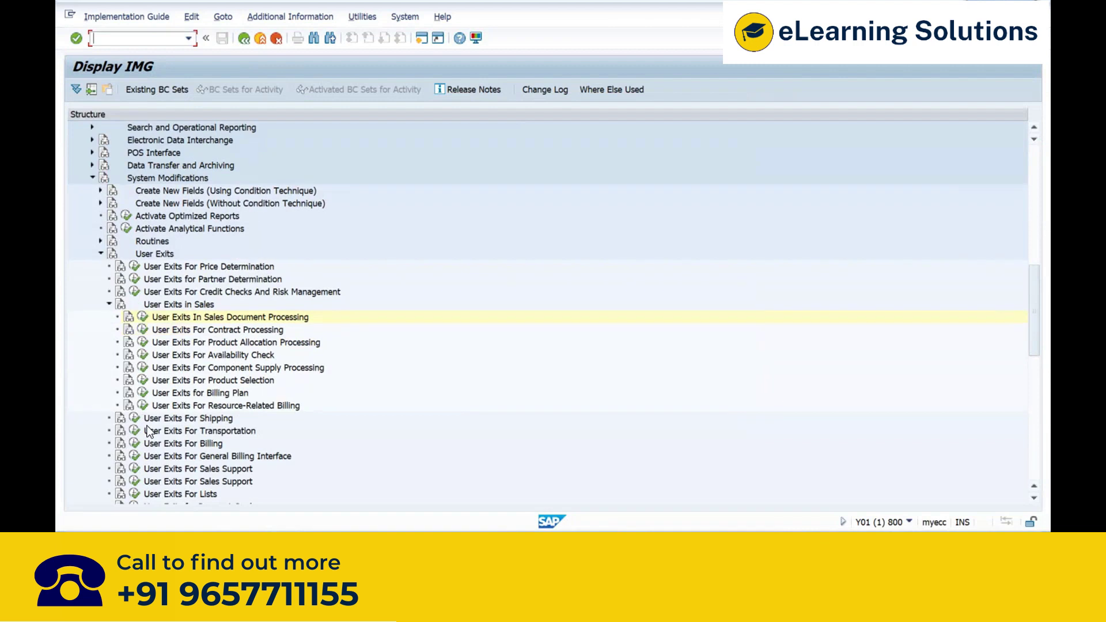
pyautogui.click(118, 433)
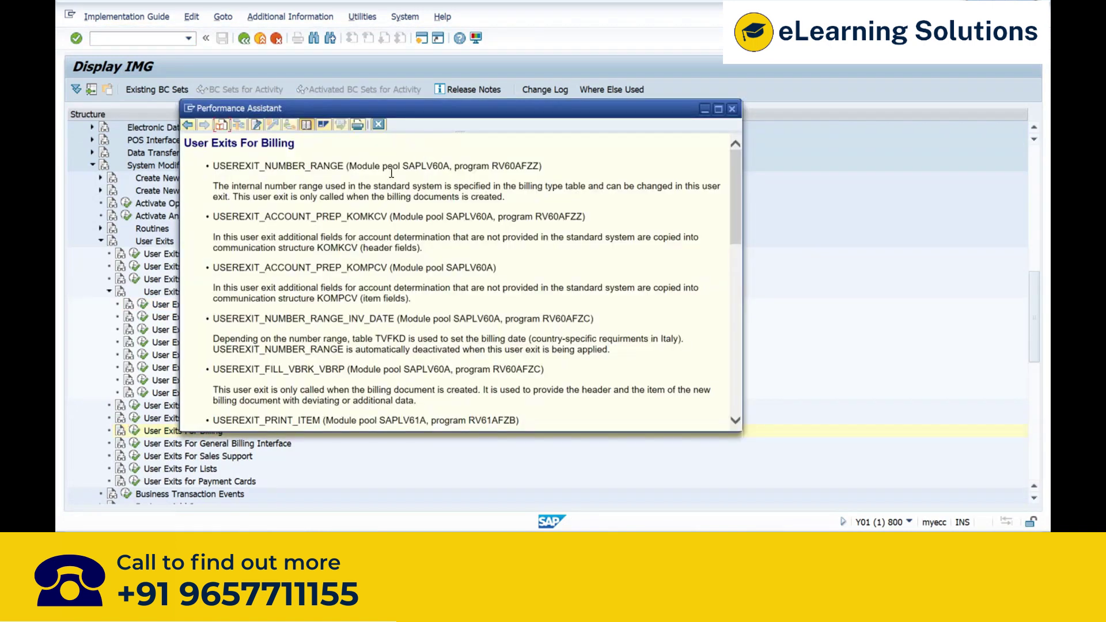
pyautogui.moveTo(509, 168); pyautogui.dragTo(516, 169)
pyautogui.click(732, 109)
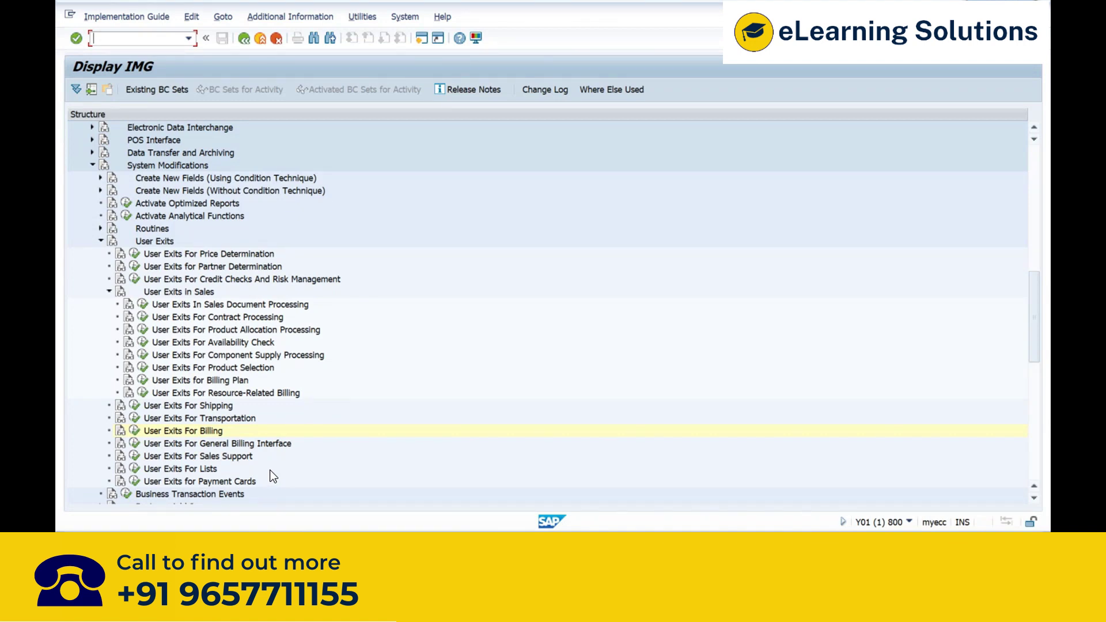
# Execute the User Exits For Billing activity, return to the IMG, and recheck the activity's documentation
pyautogui.click(137, 431)
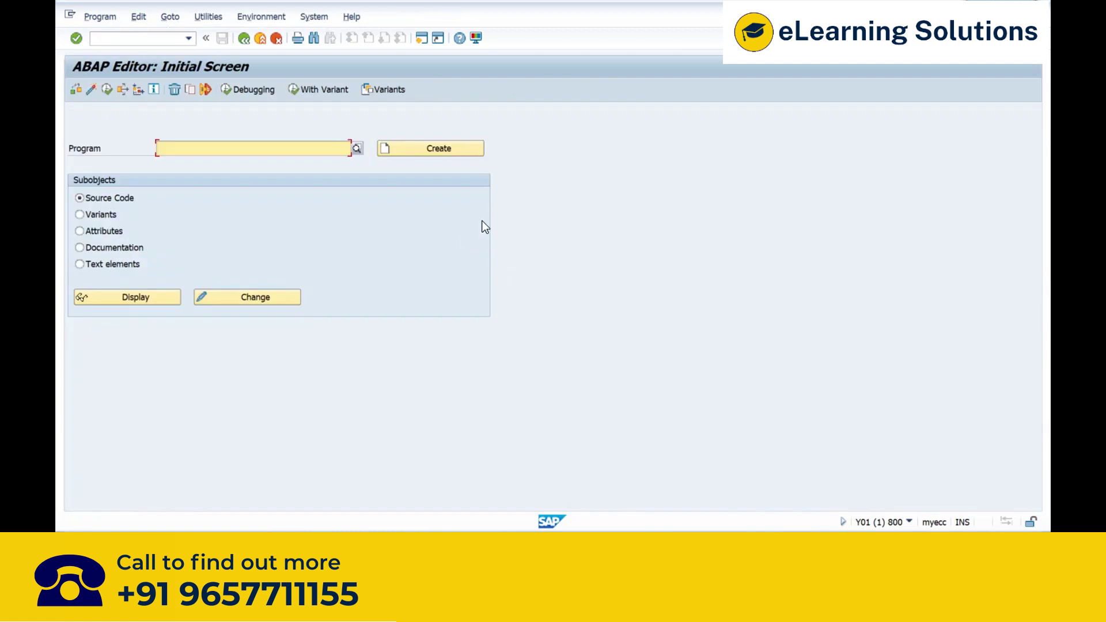
pyautogui.click(244, 38)
pyautogui.click(121, 431)
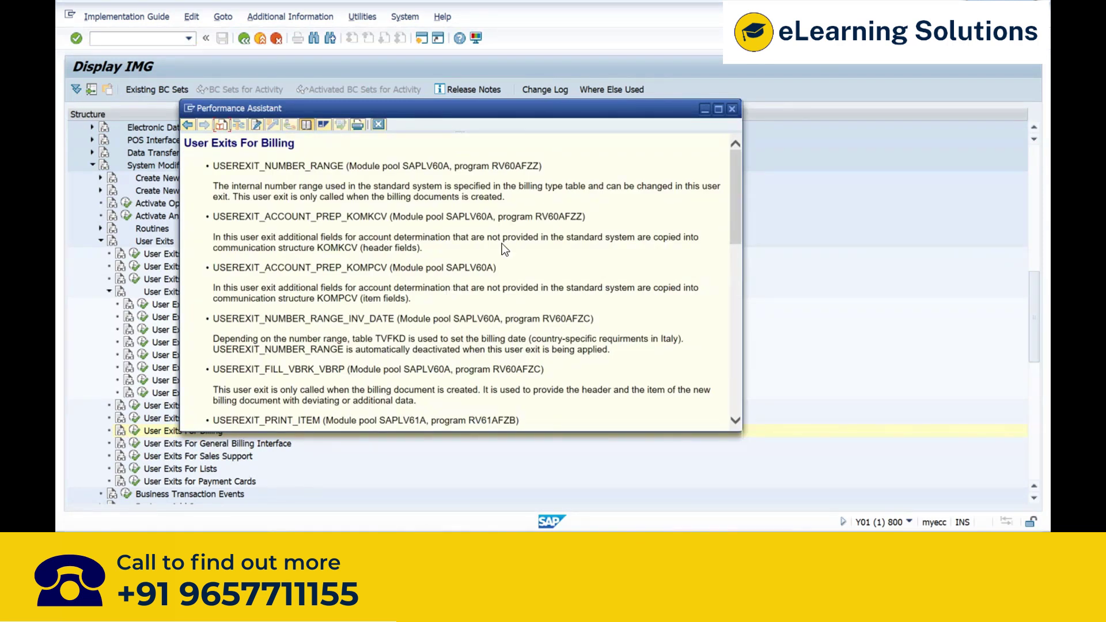
pyautogui.click(731, 110)
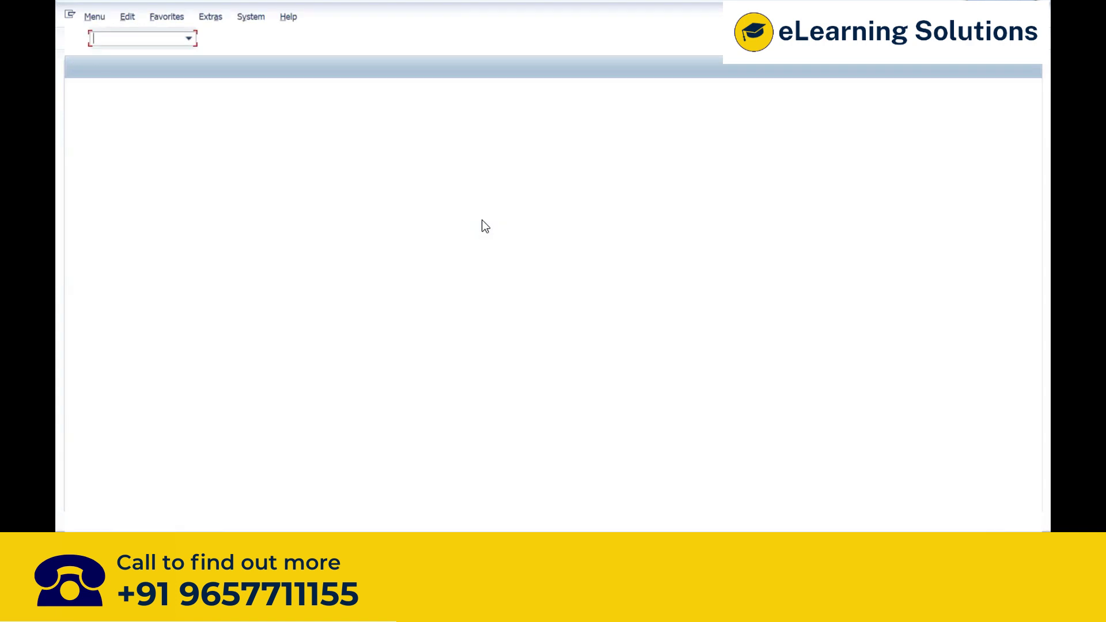
# Start transaction vf01 in a second session and open its main program SAPMV60A from the system status
pyautogui.write('vf01')
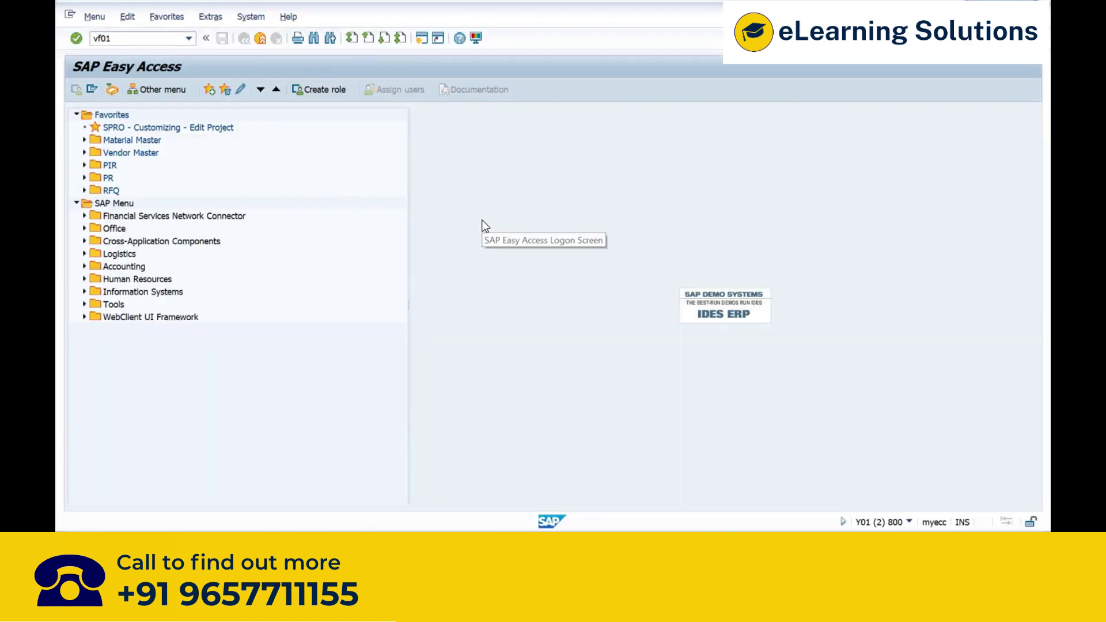
pyautogui.press('Return')
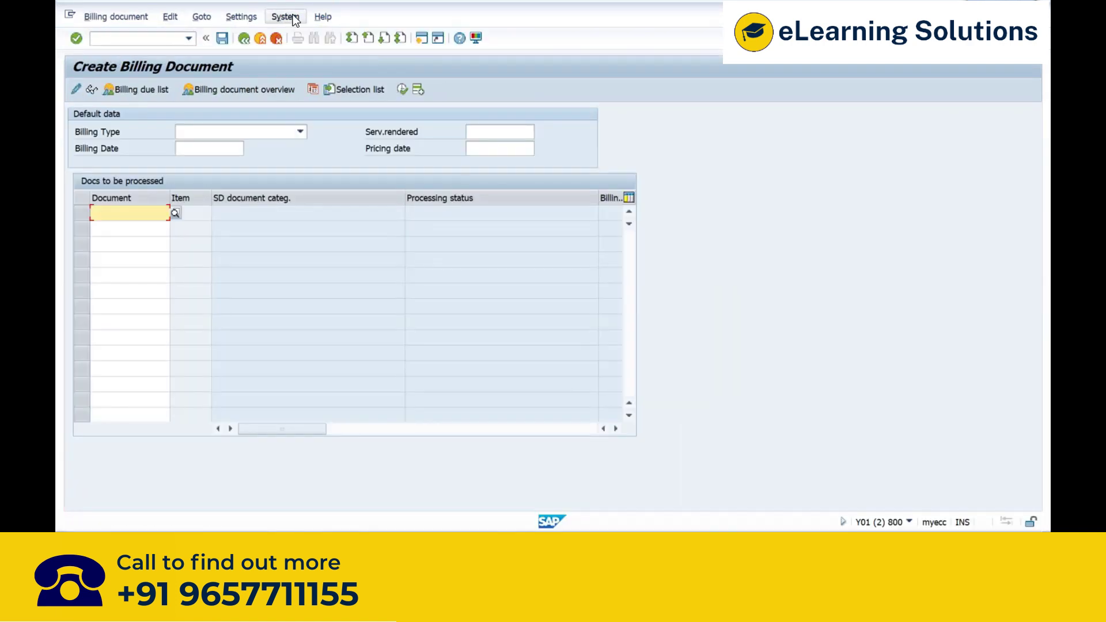
pyautogui.click(287, 16)
pyautogui.click(288, 209)
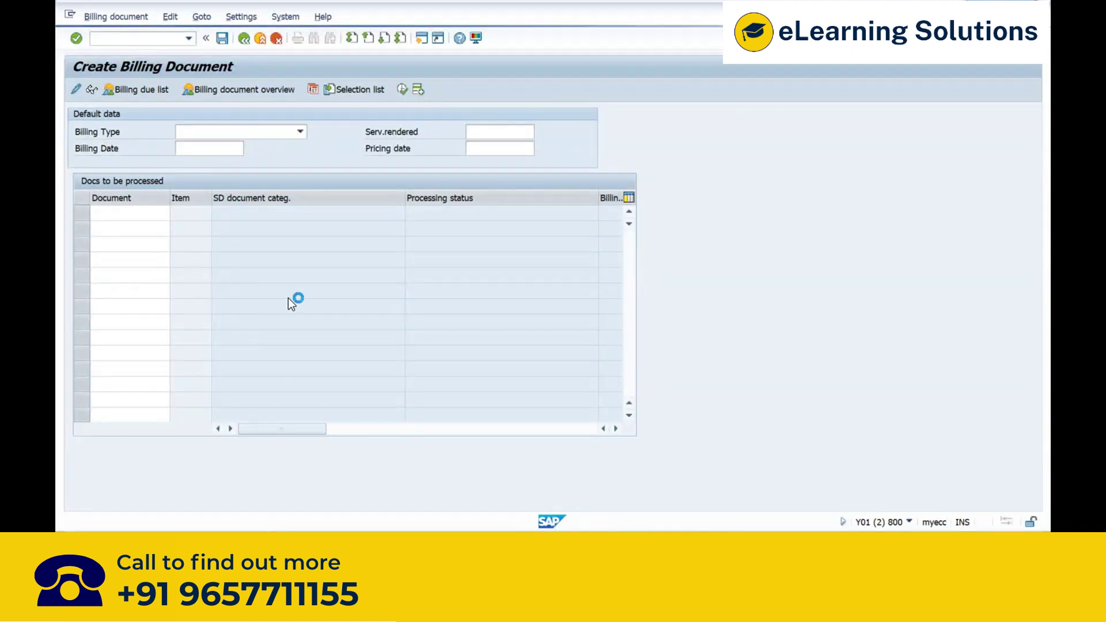
pyautogui.doubleClick(271, 292)
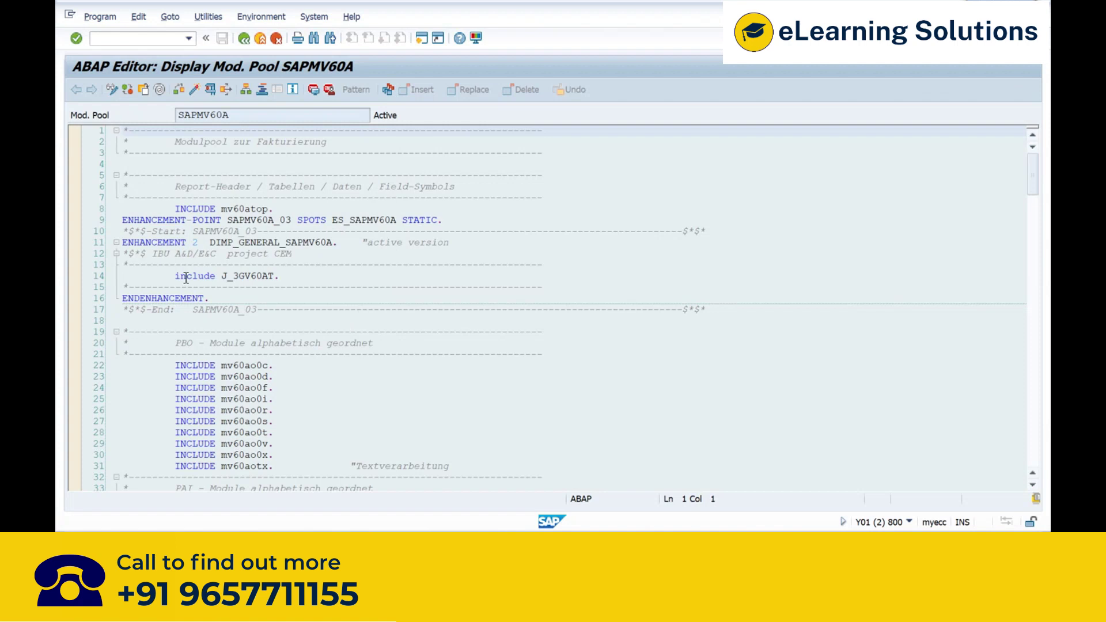
# Look through the PBO and PAI include lists of module pool SAPMV60A and leave the code display
pyautogui.scroll(-8, 314, 288)
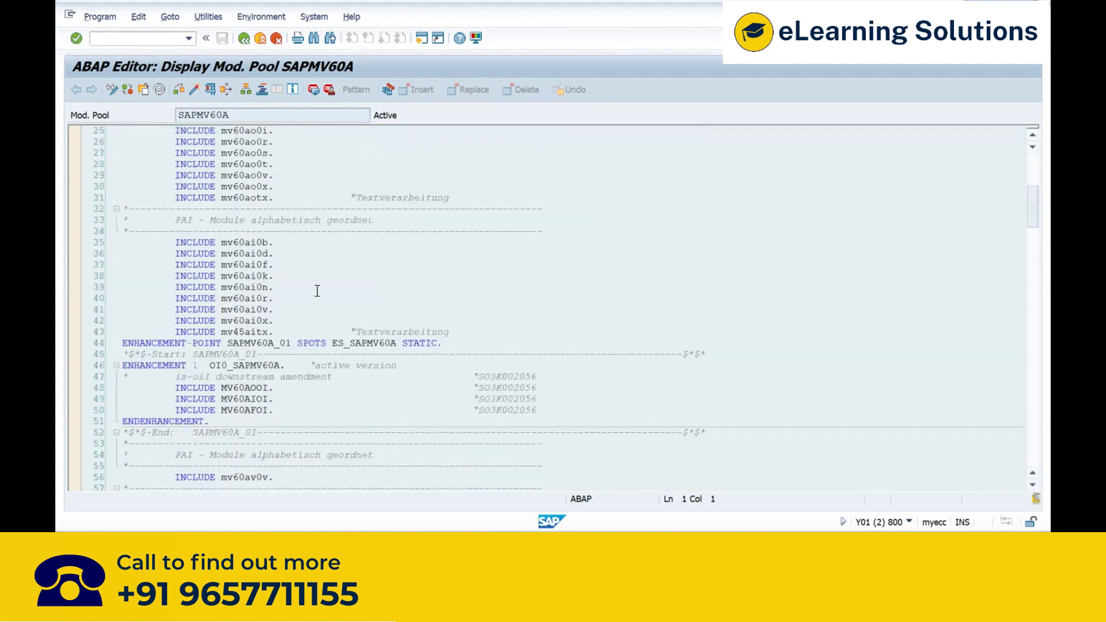
pyautogui.scroll(-1, 317, 290)
pyautogui.click(264, 40)
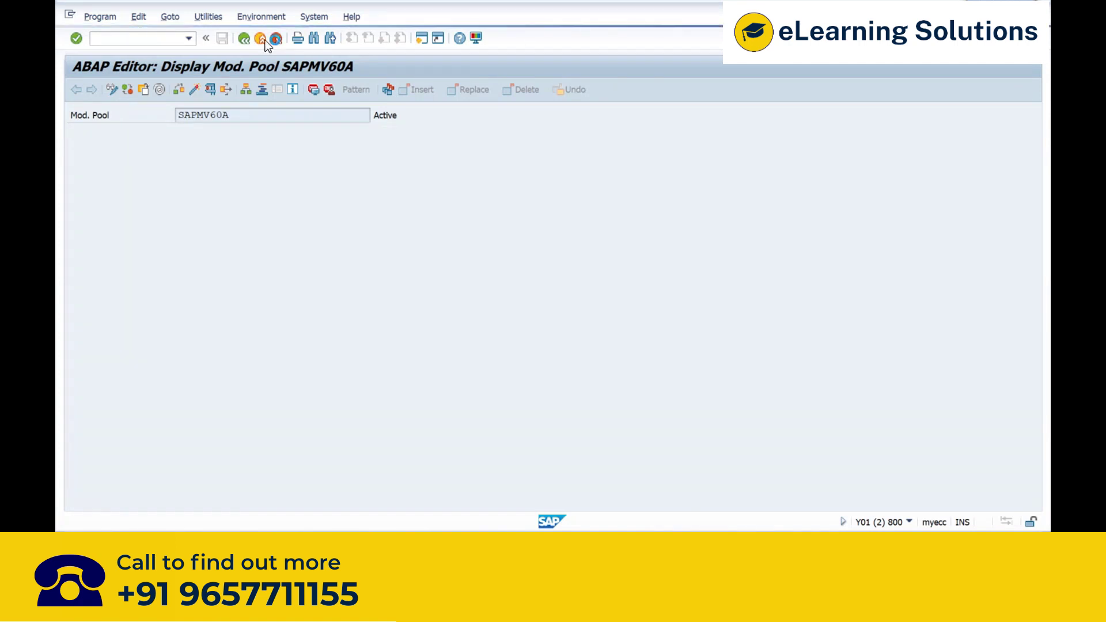